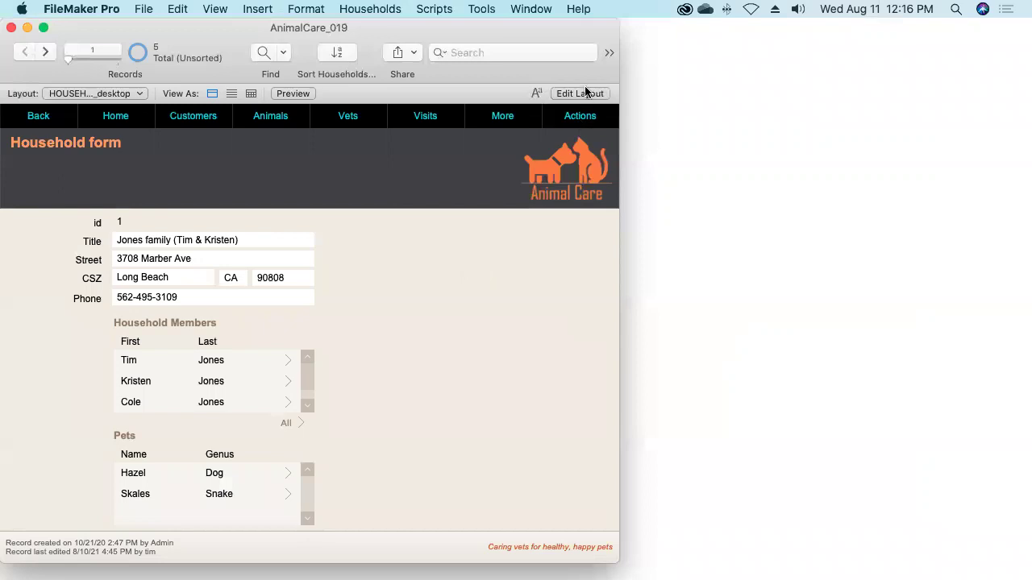
- Open the Household form layout for editing and draw a web viewer about 348 × 364 pt in the empty body area beside the fields
left_click(586, 97)
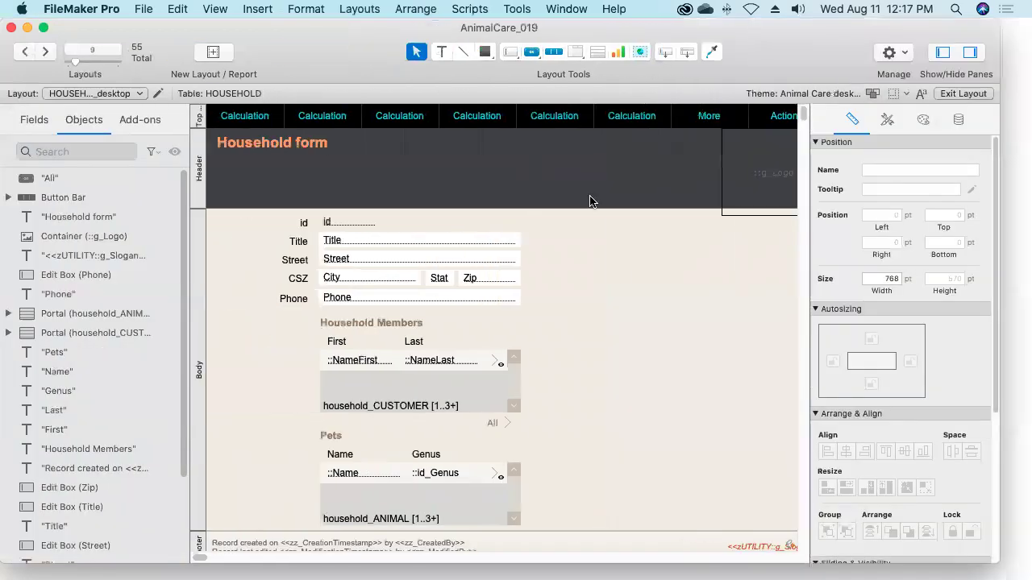
left_click_drag(998, 563, 1030, 572)
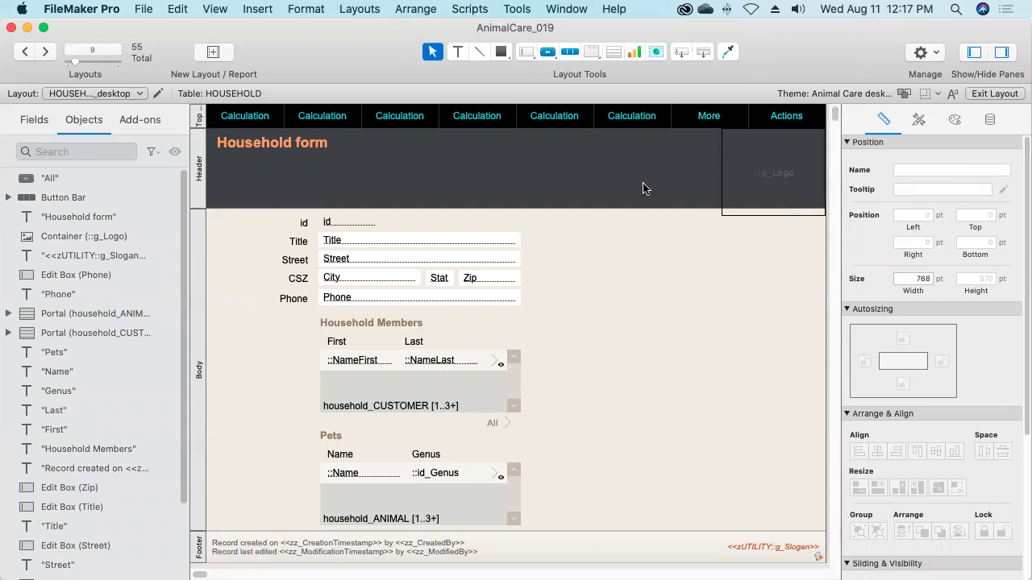
left_click(656, 55)
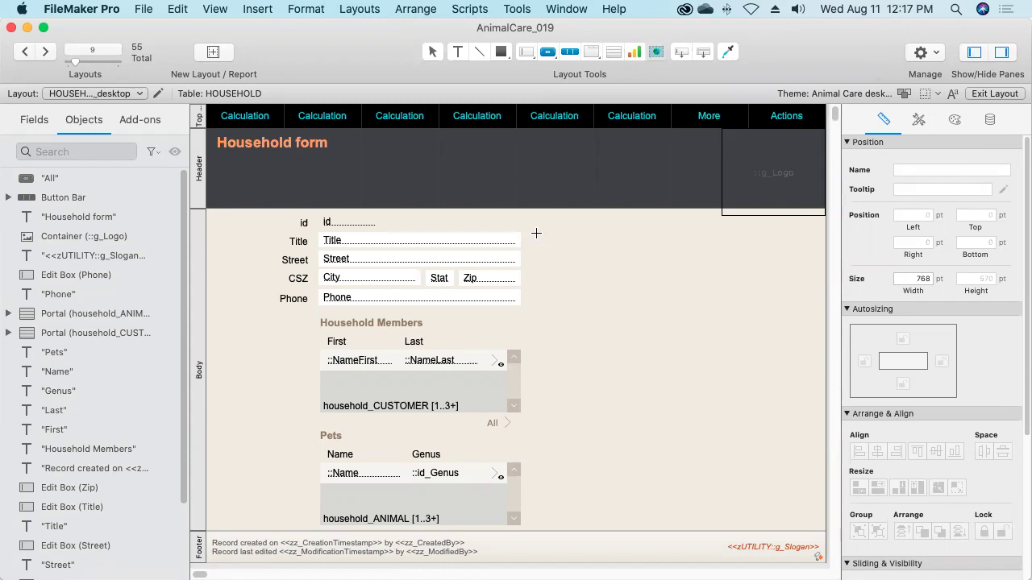
mouse_move(536, 231)
left_mouse_down()
mouse_move(575, 258)
mouse_move(756, 459)
mouse_move(794, 486)
mouse_move(814, 528)
left_mouse_up()
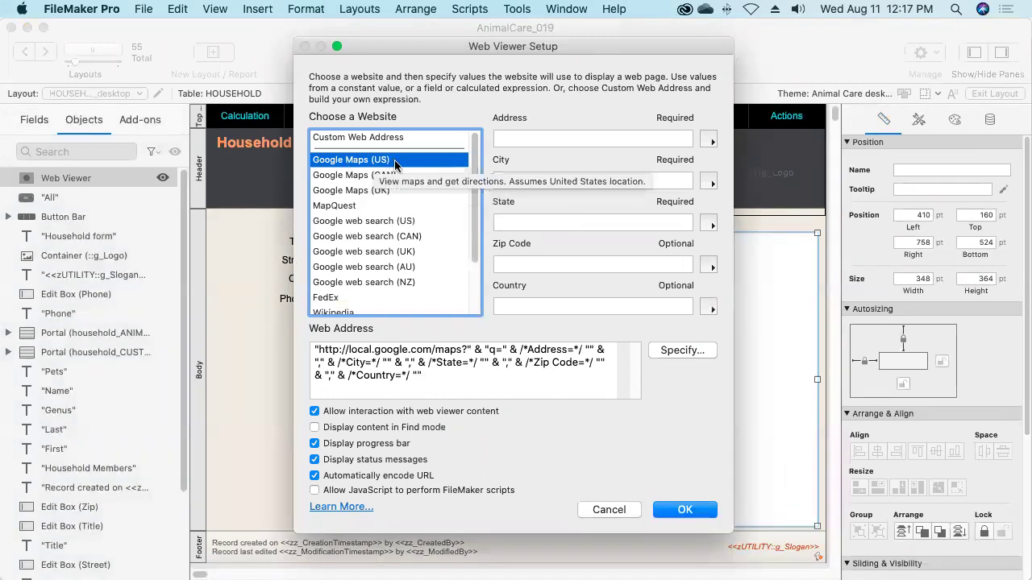
- Examine the parameters of the MapQuest, Google web search (US), FedEx, Wikipedia, Wikinews and Wiktionary website presets
left_click(353, 207)
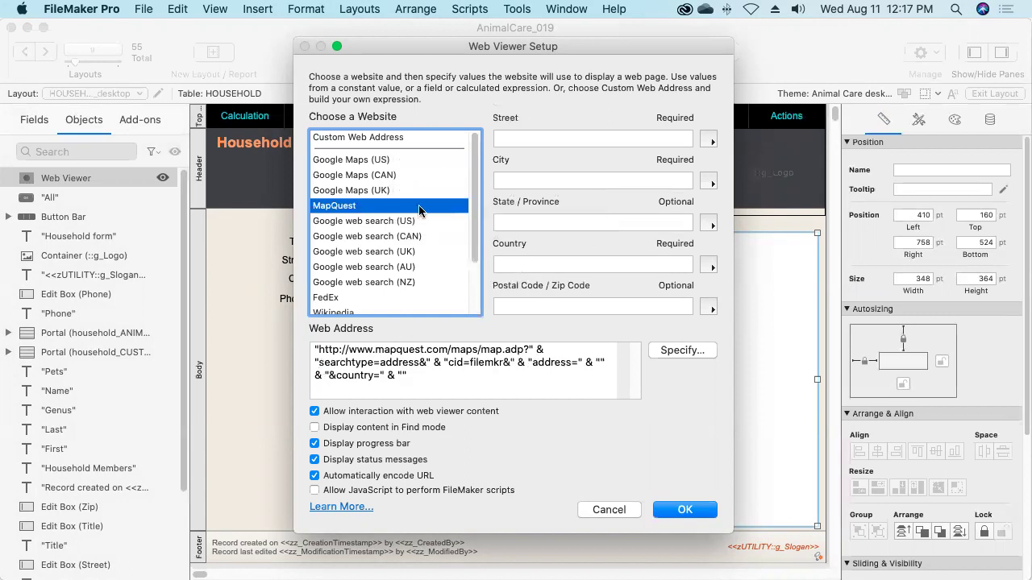
left_click(417, 221)
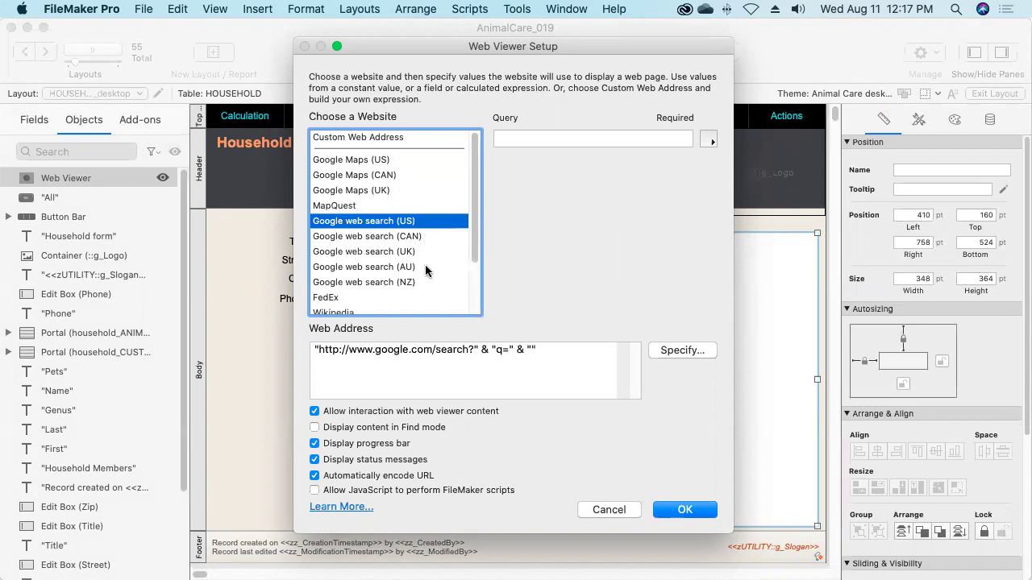
left_click(350, 299)
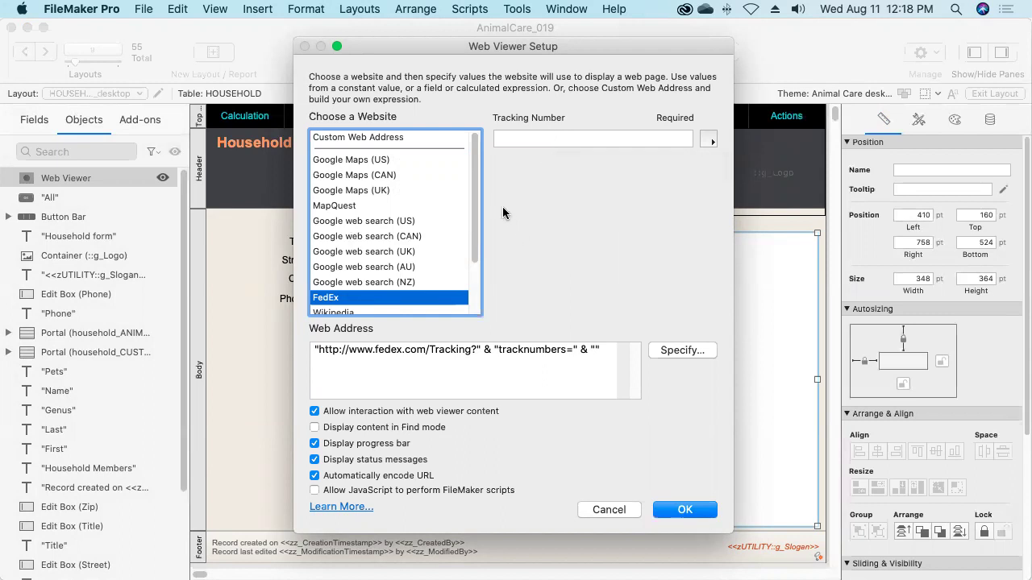
left_click_drag(474, 206, 479, 277)
left_click(382, 245)
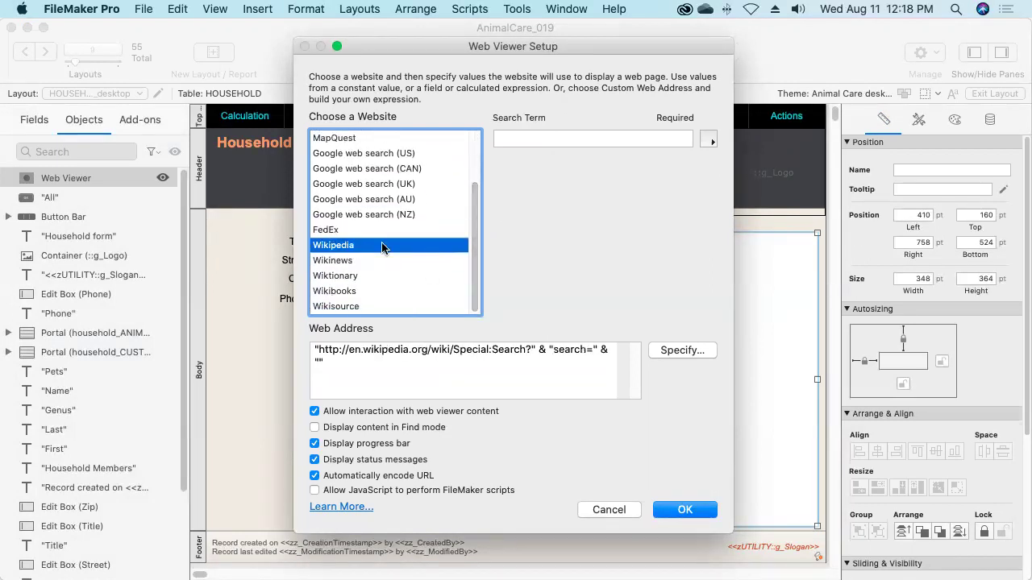
left_click(369, 259)
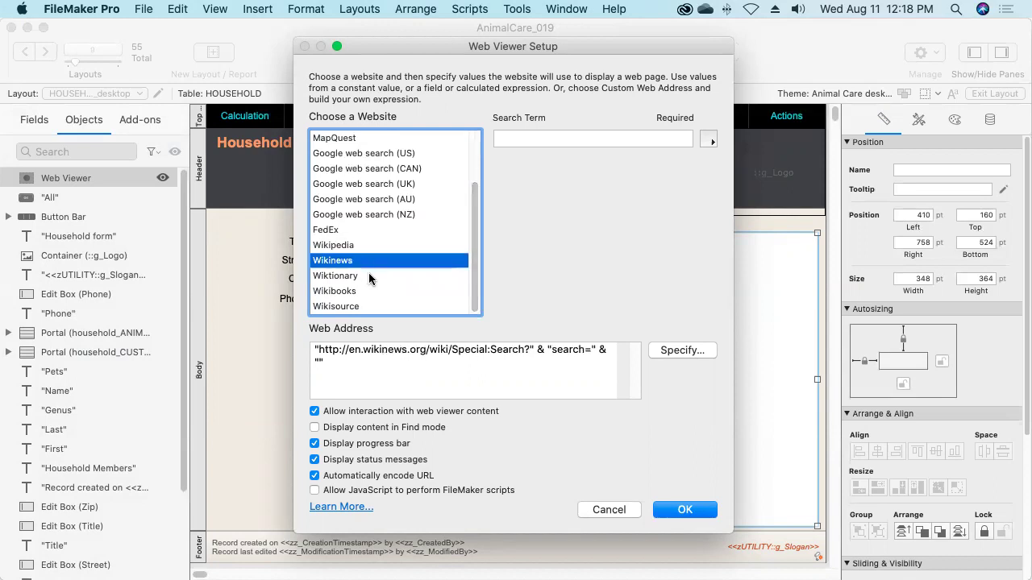
left_click(369, 274)
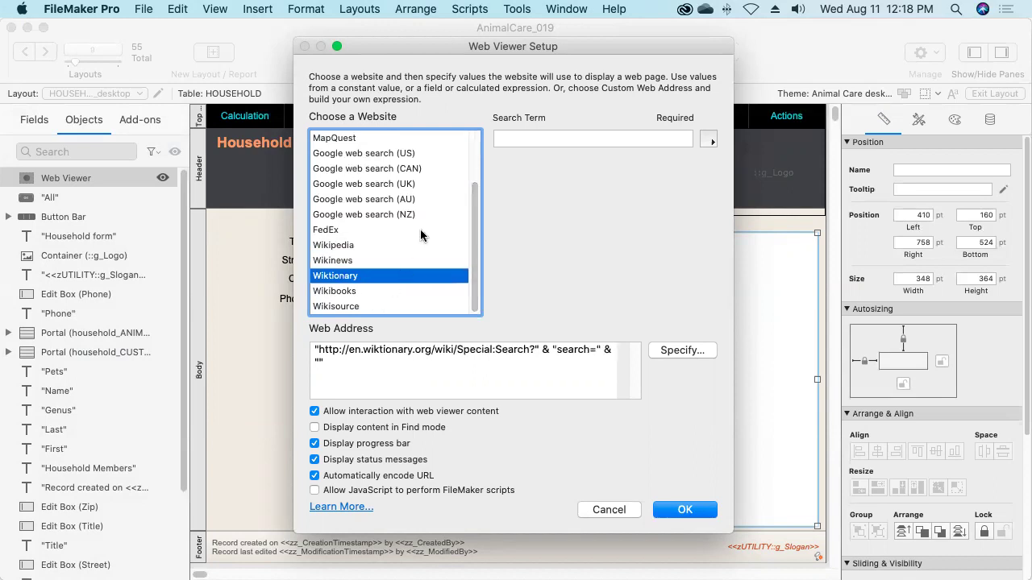
left_click(475, 143)
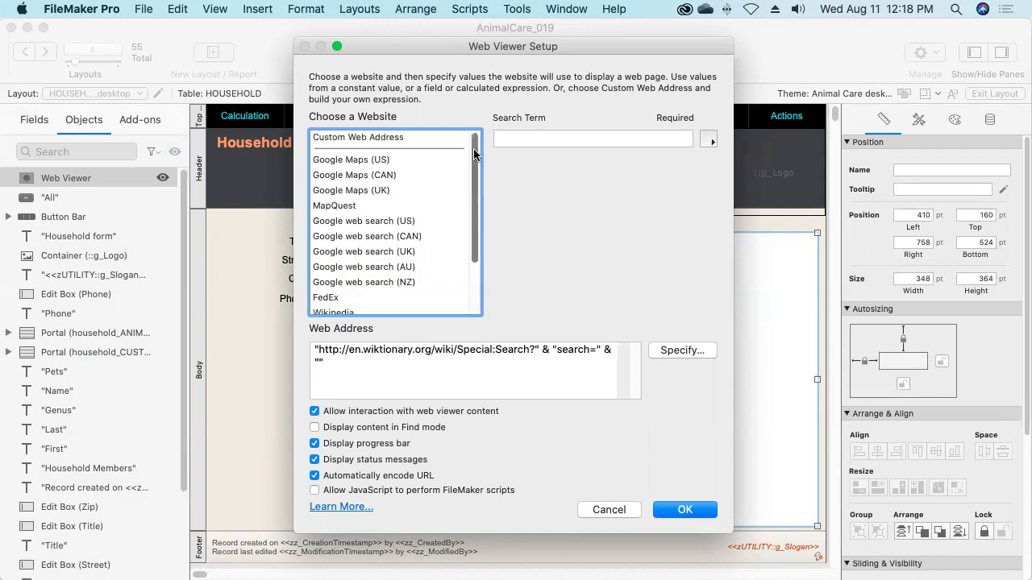
- Choose Google Maps (US) as the web viewer's website and set its Address to the field HOUSEHOLD::Street
left_click(351, 161)
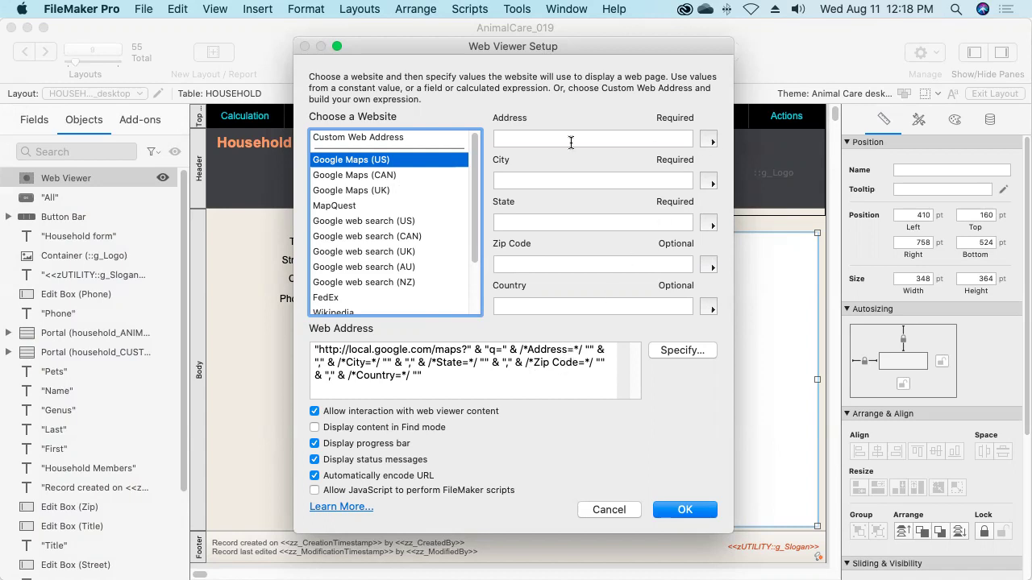
left_click(706, 142)
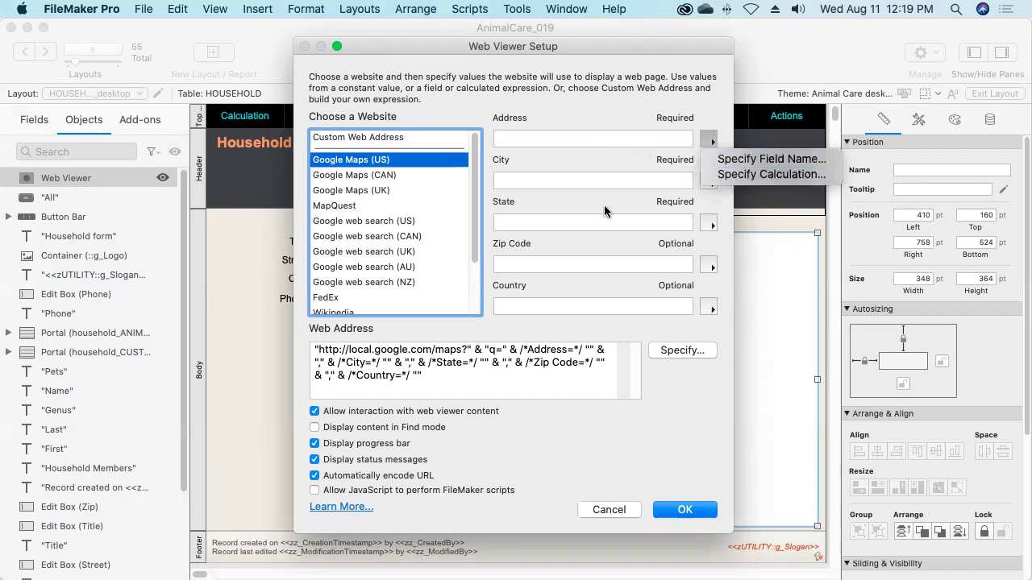
left_click(742, 162)
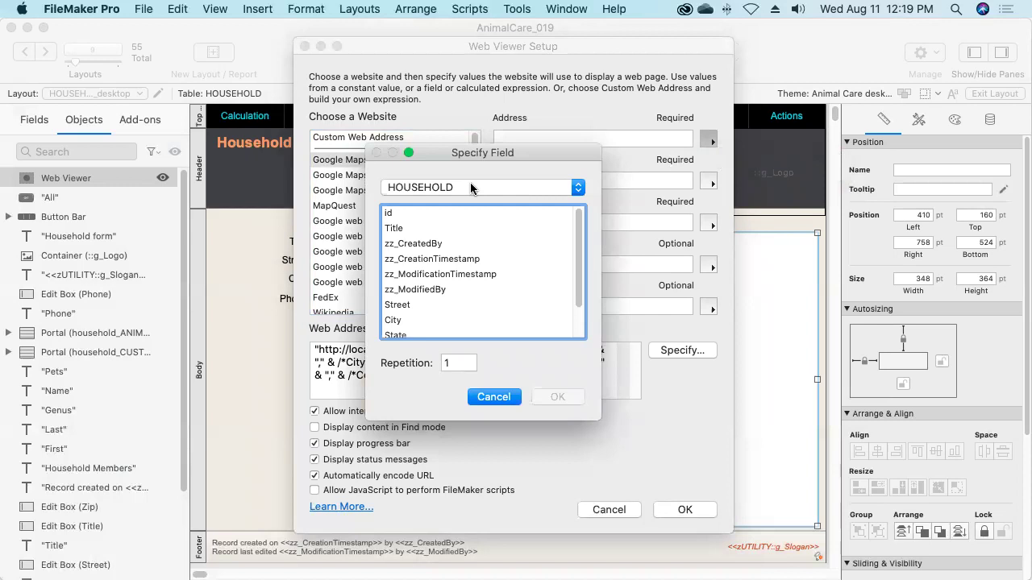
left_click(415, 306)
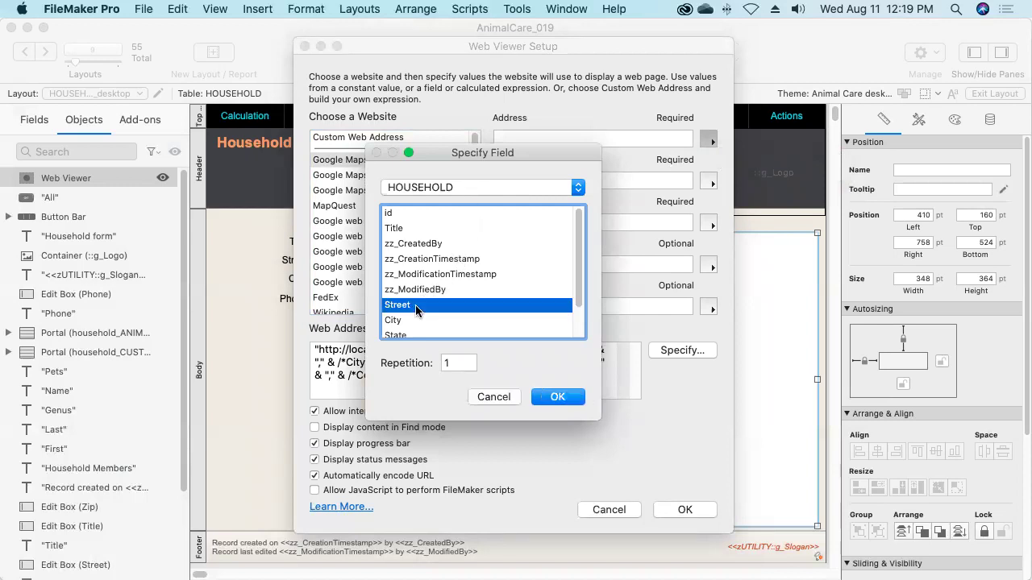
left_click(556, 398)
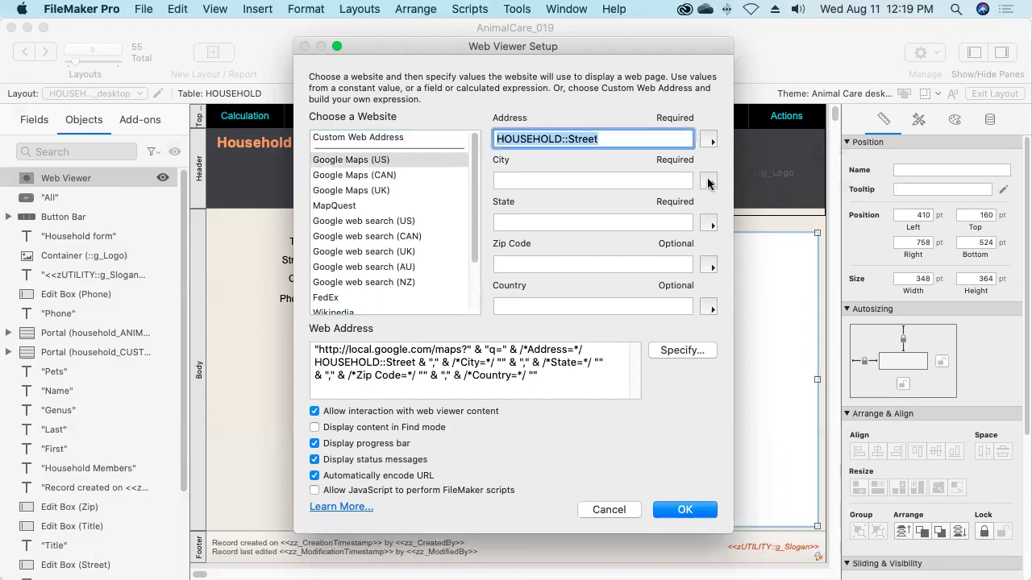
- Set the web viewer's City parameter to the field HOUSEHOLD::City, enlarging the field chooser to show the whole field list
left_click(708, 184)
left_click(766, 198)
left_click_drag(586, 407, 591, 460)
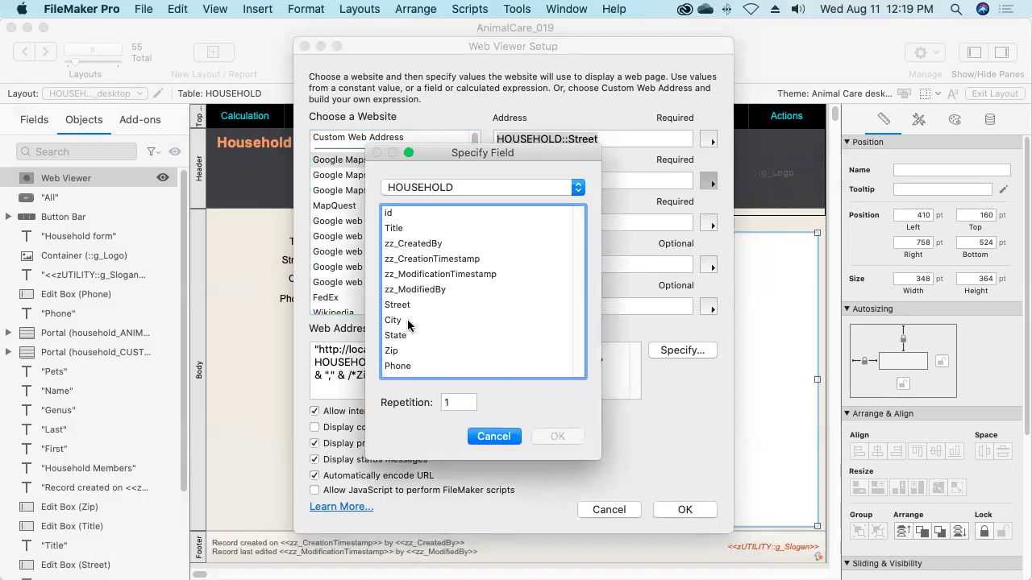
left_click(408, 320)
left_click(551, 437)
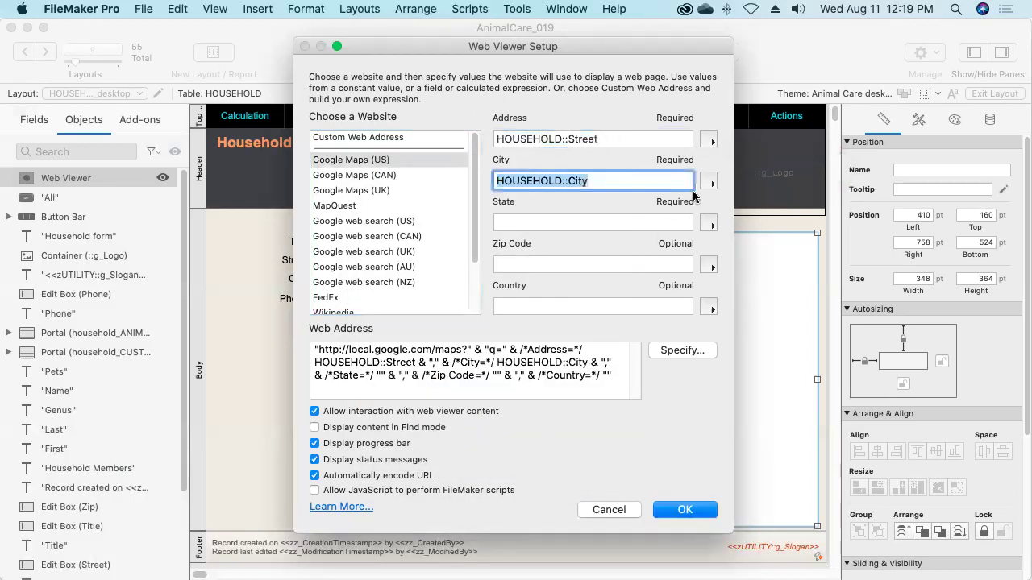
- Set the web viewer's State parameter to the field HOUSEHOLD::State
left_click(710, 224)
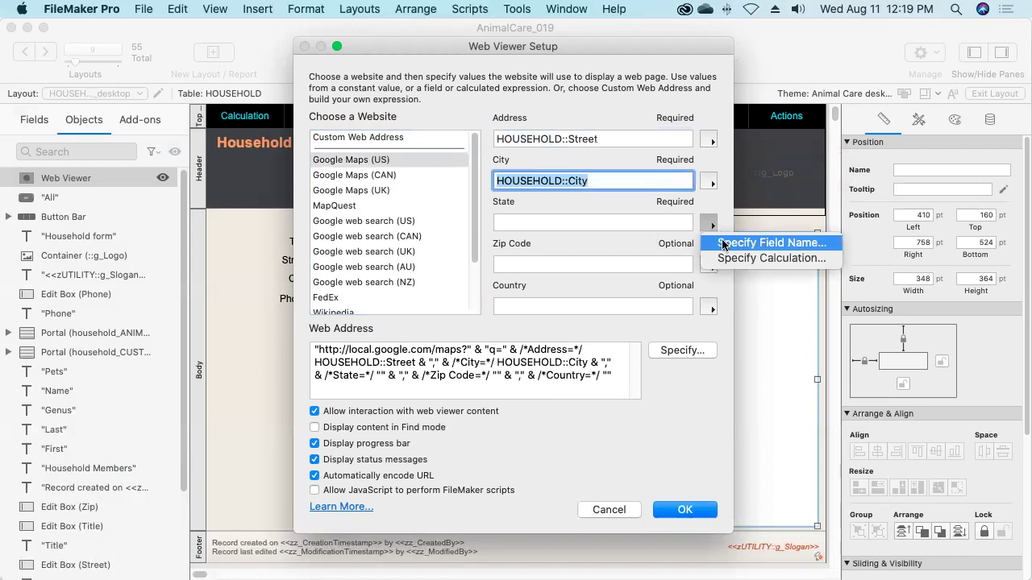
left_click(723, 243)
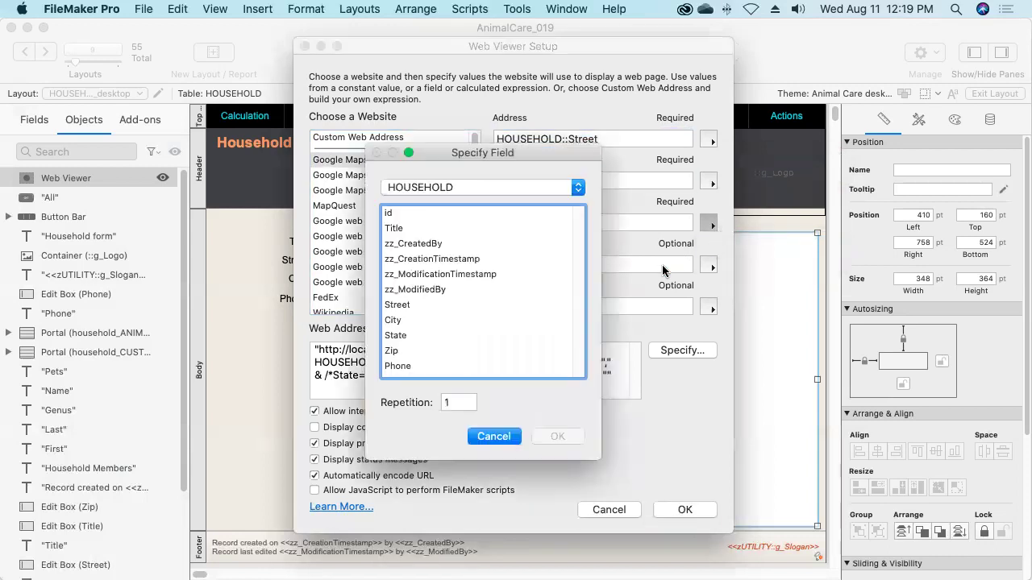
left_click(395, 338)
left_click(558, 436)
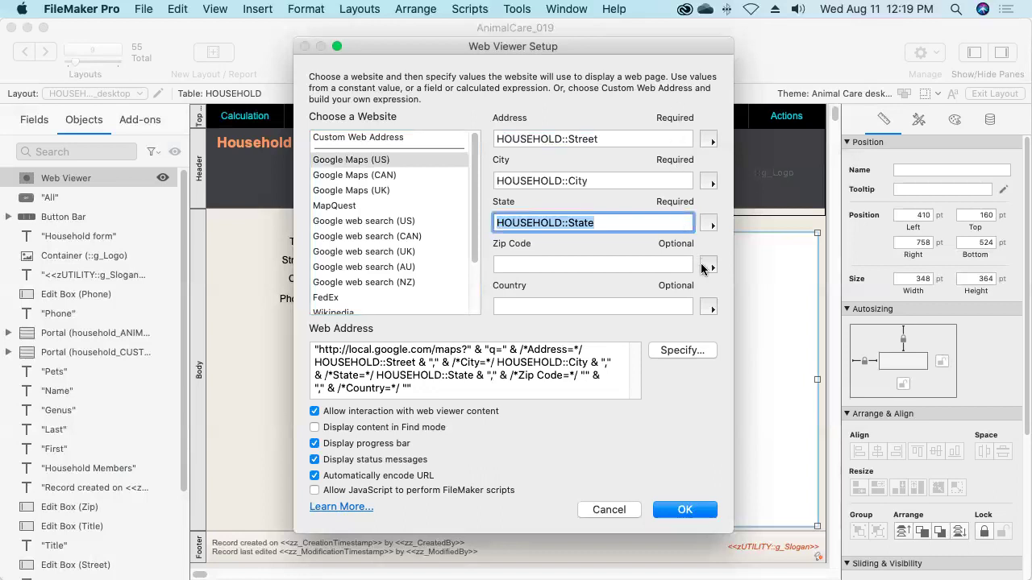
- Set the web viewer's Zip Code parameter to the field HOUSEHOLD::Zip
left_click(709, 267)
left_click(721, 285)
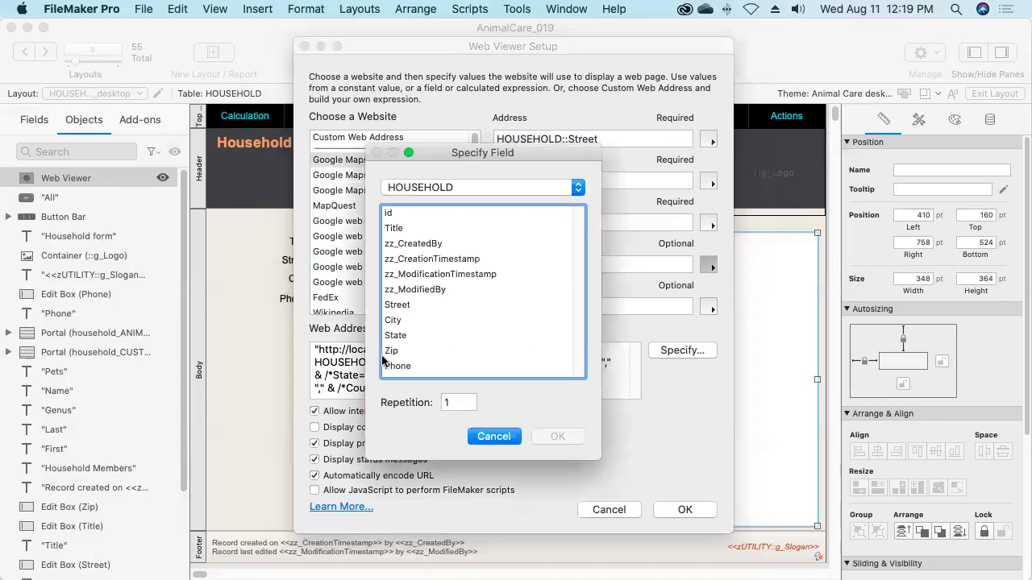
left_click(393, 352)
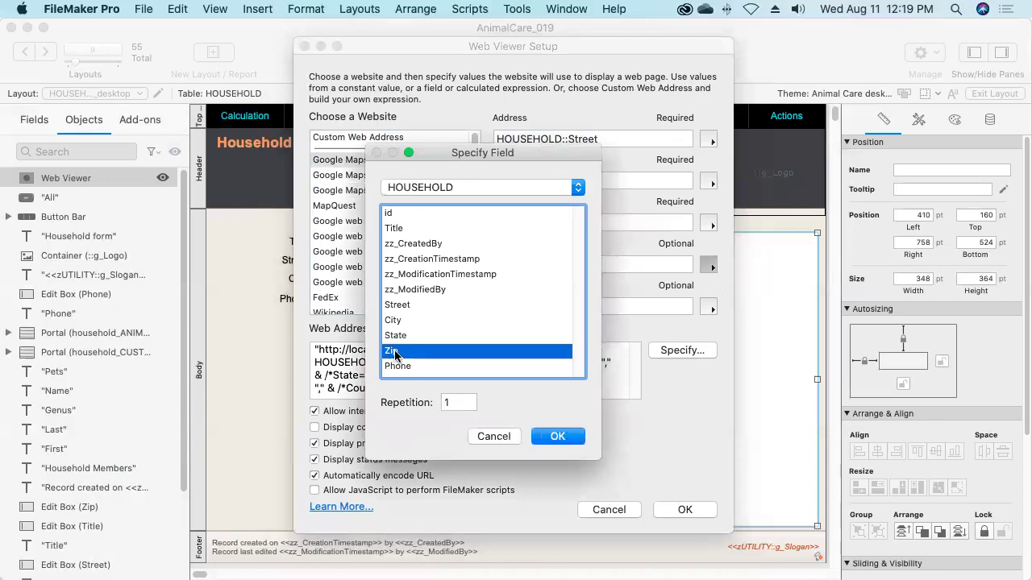
left_click(556, 438)
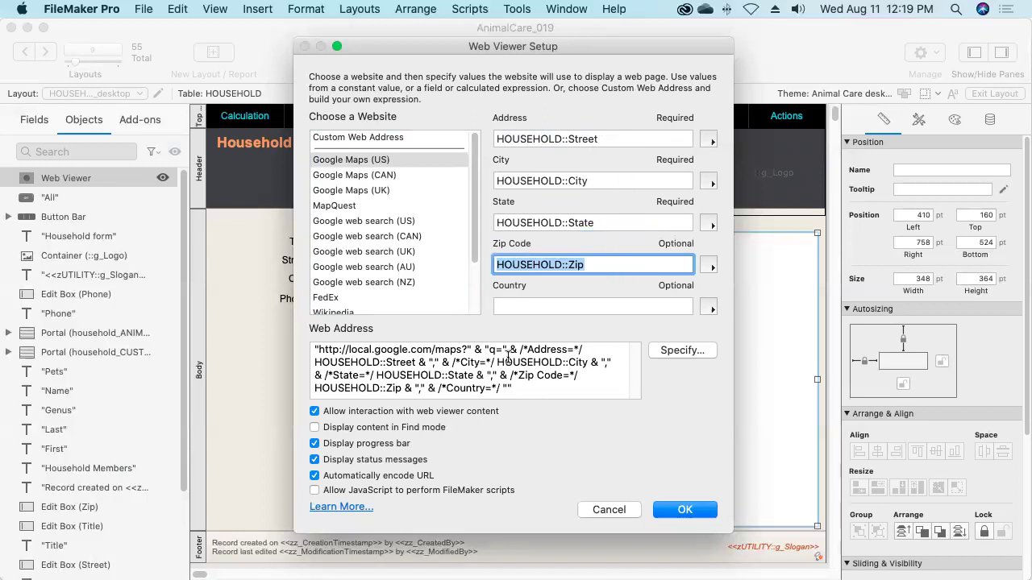
- Review the Street, City and Zip field references in the generated web address and accept the web viewer setup
left_click_drag(314, 362, 416, 362)
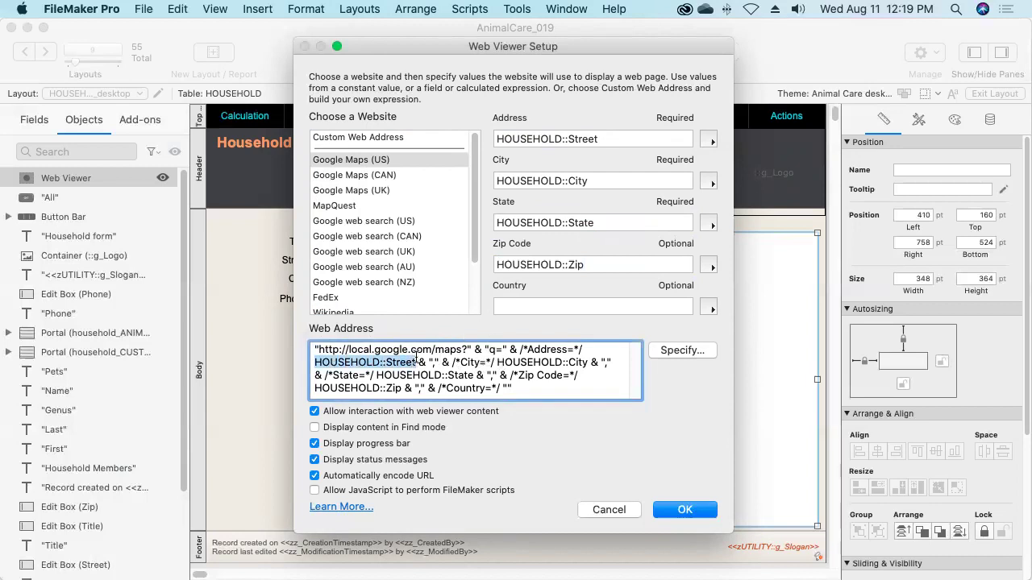
left_click_drag(496, 362, 589, 363)
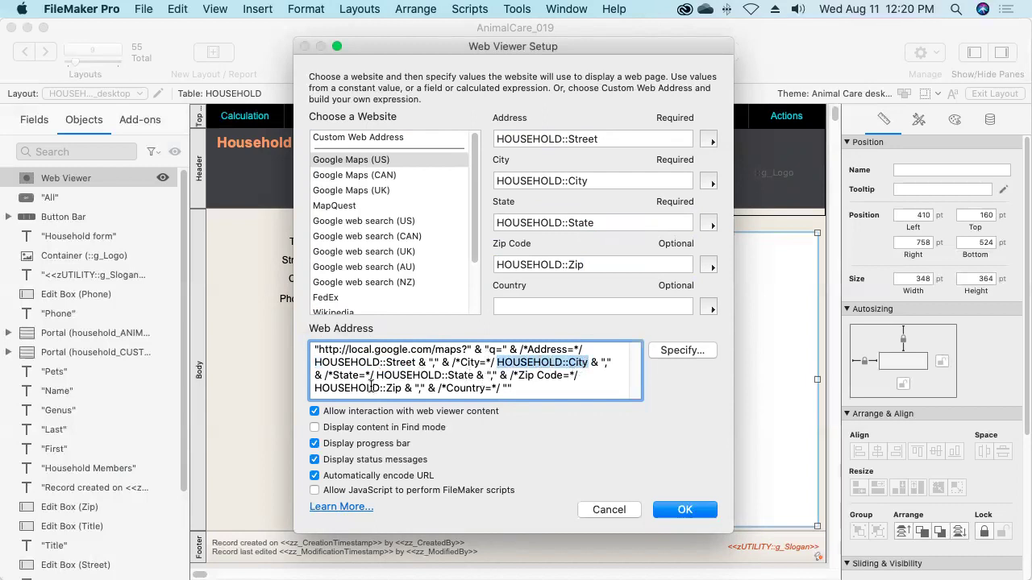
left_click_drag(401, 389, 316, 392)
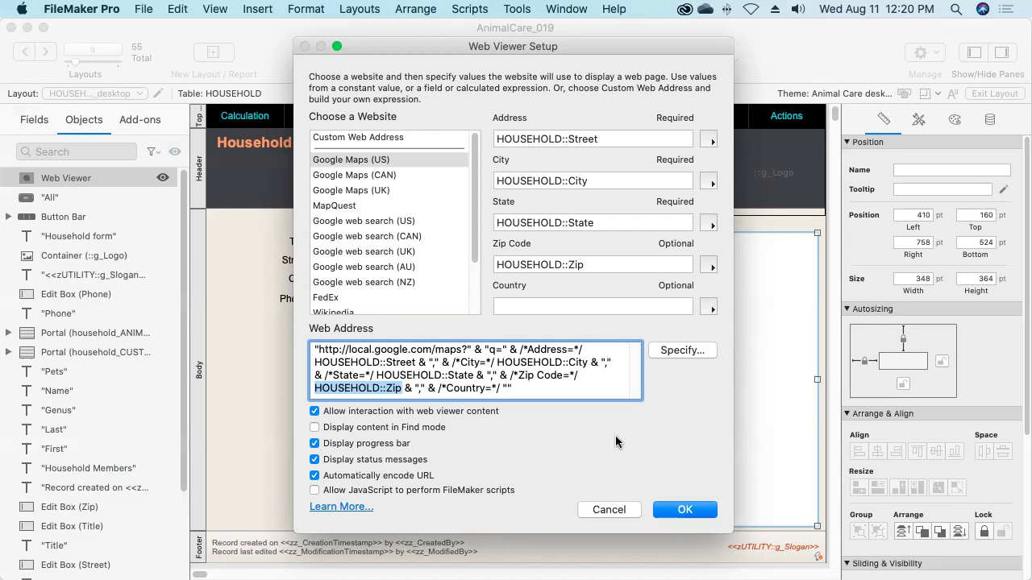
left_click(685, 510)
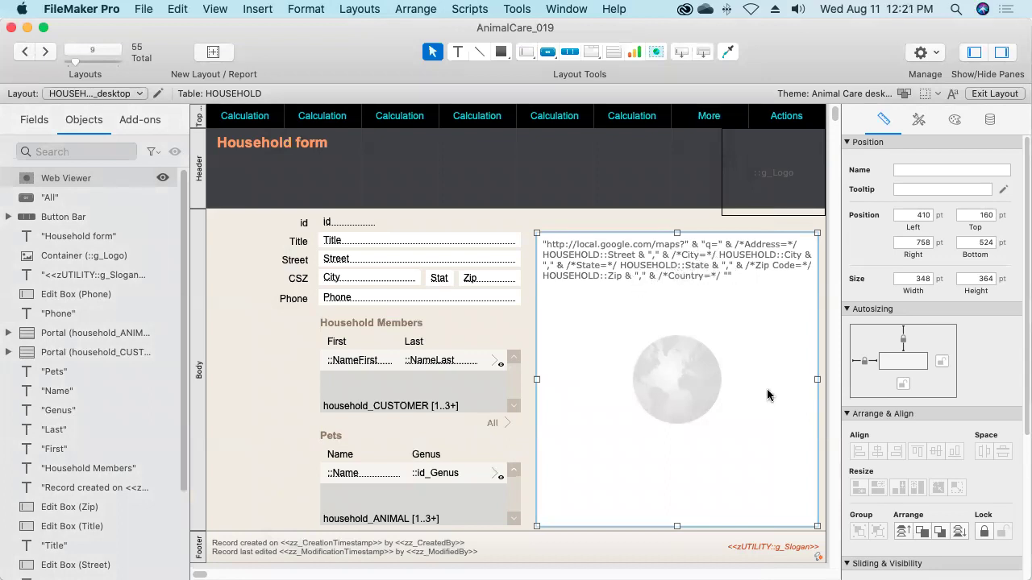
- Recheck the web viewer's setup, then leave layout editing and save the layout changes
double_click(736, 324)
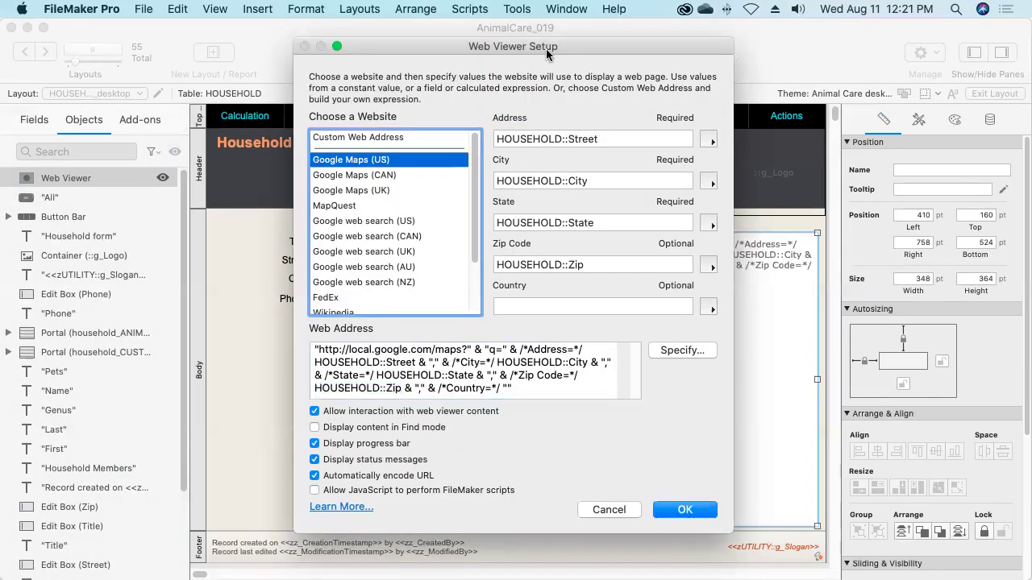
left_click(683, 512)
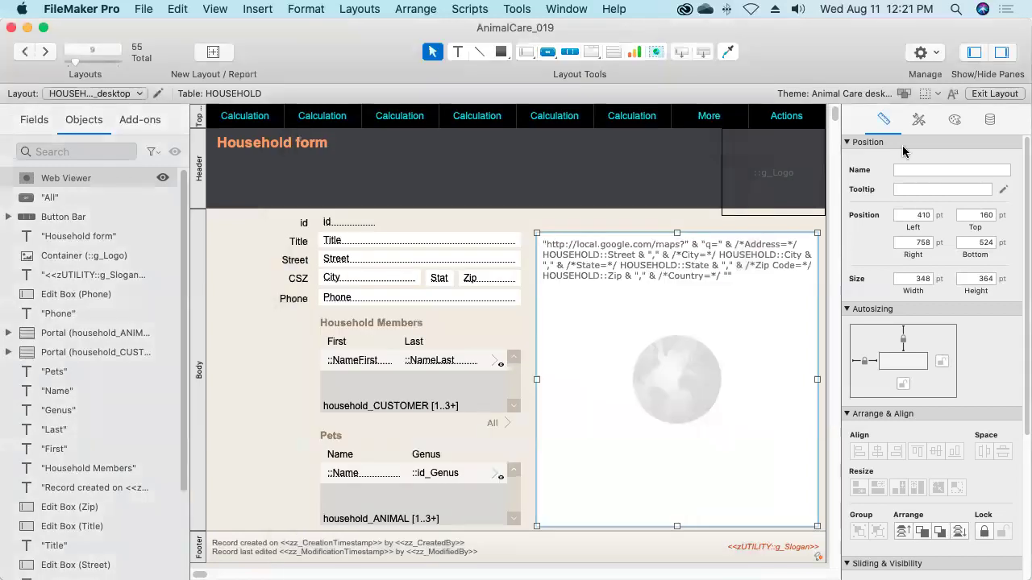
left_click(995, 95)
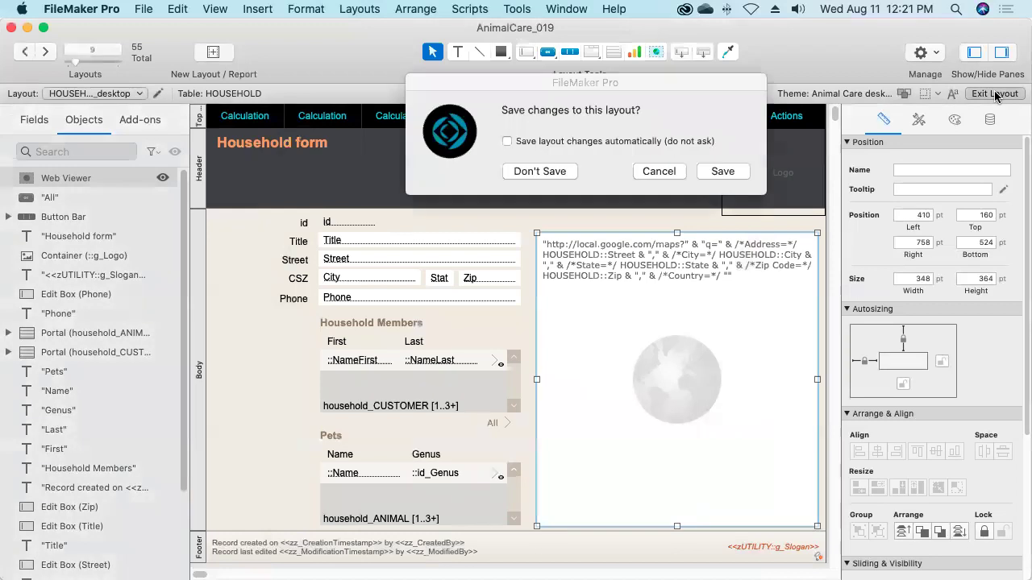
left_click(722, 172)
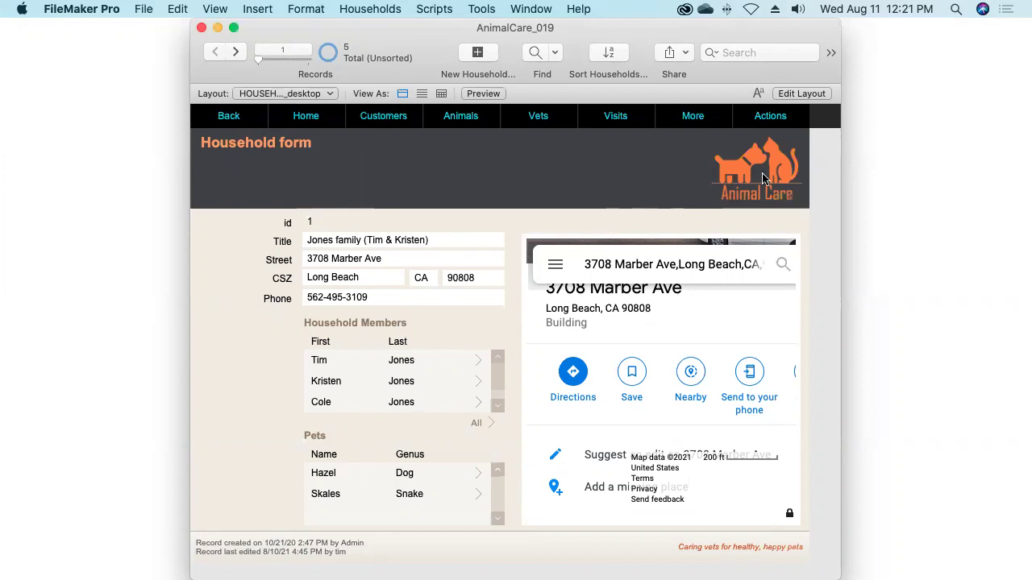
- Reopen the layout for editing and anchor the web viewer on its right and bottom sides as well, so all four sides are anchored
left_click(802, 93)
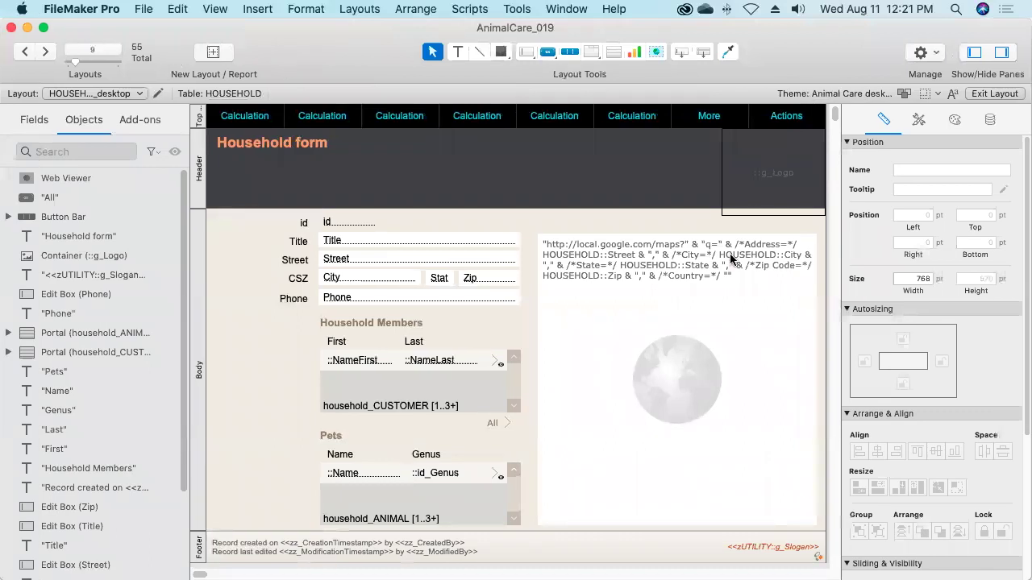
left_click(655, 317)
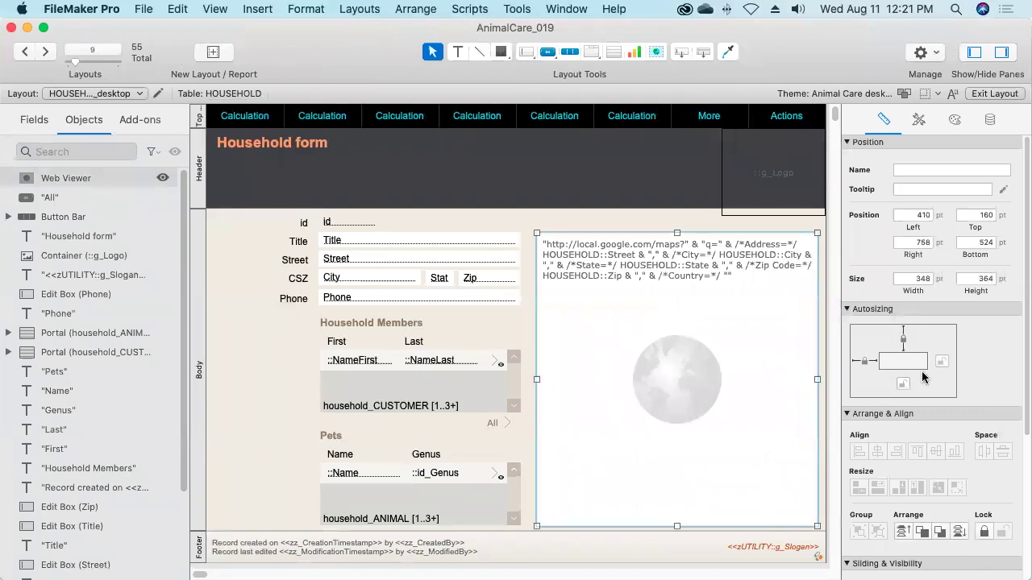
left_click(941, 362)
left_click(904, 385)
left_click(863, 362)
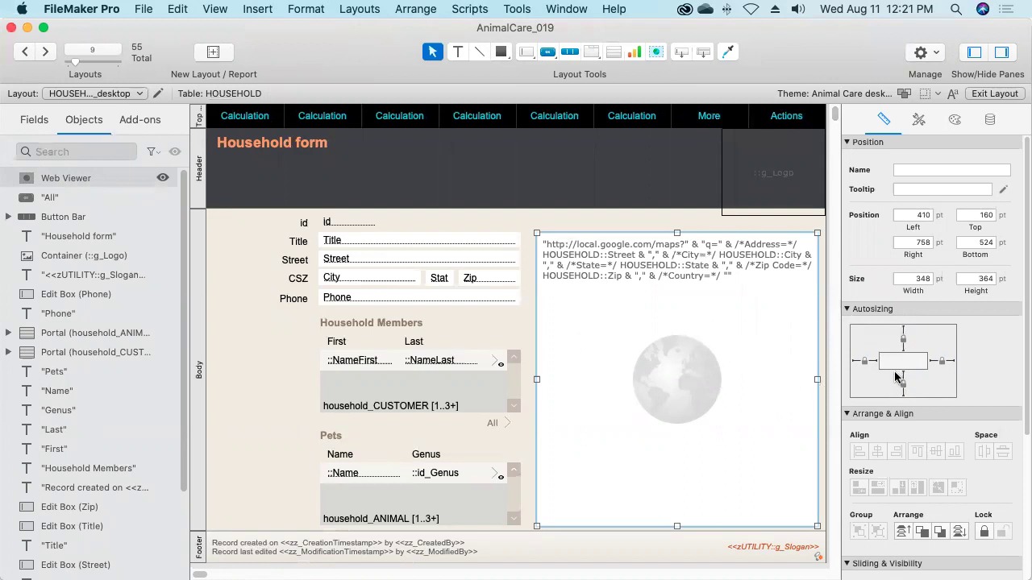
- Leave layout editing with the changes saved, and widen the window in both directions to test the web viewer's autosizing
left_click(989, 93)
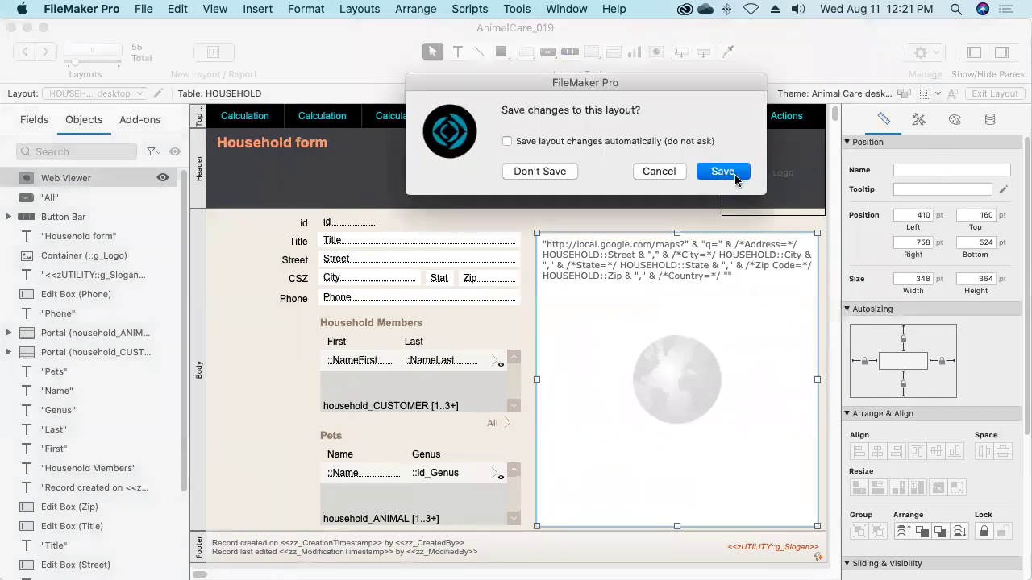
left_click(733, 175)
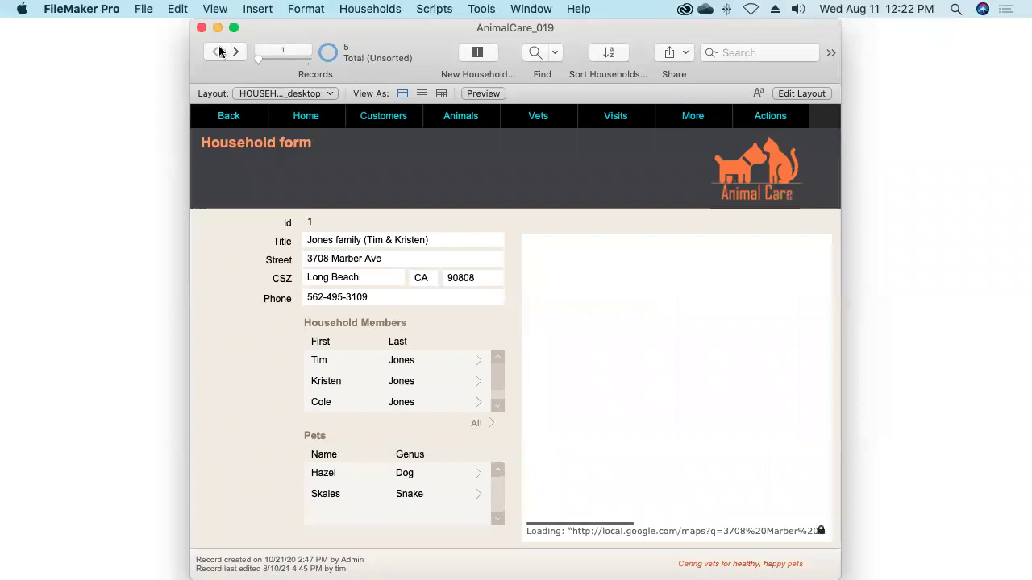
left_click_drag(191, 37, 6, 44)
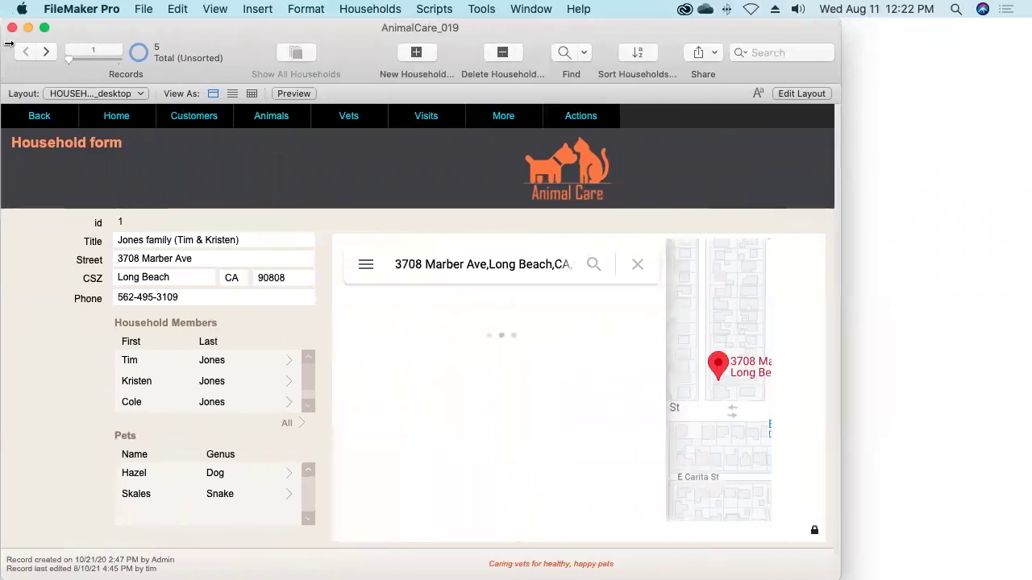
left_click_drag(844, 244, 1023, 243)
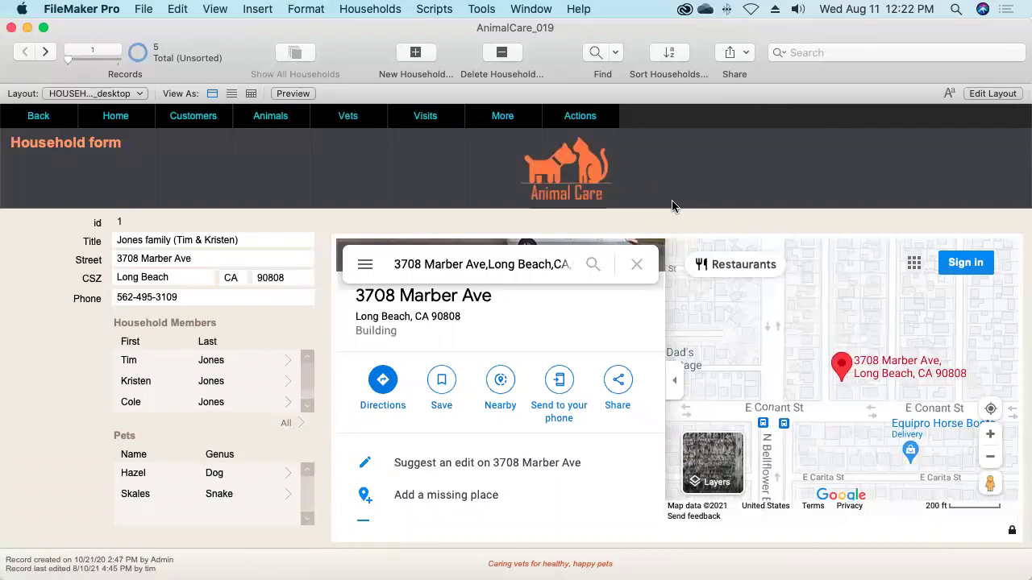
- Collapse the map's side panel for the first household, recentre the map on the address marker and zoom out
left_click(675, 387)
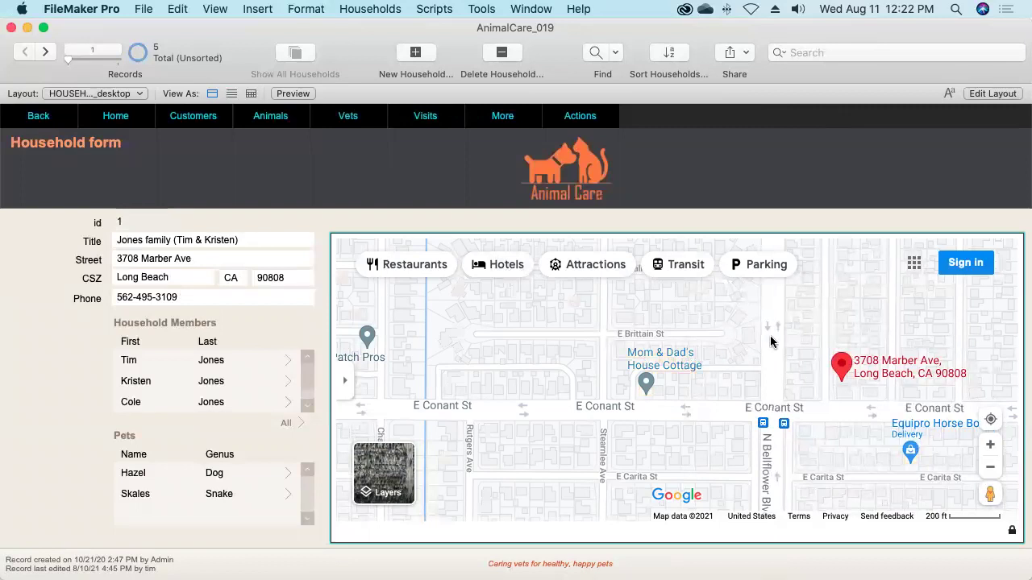
mouse_move(767, 341)
left_mouse_down()
mouse_move(539, 357)
mouse_move(562, 354)
left_mouse_up()
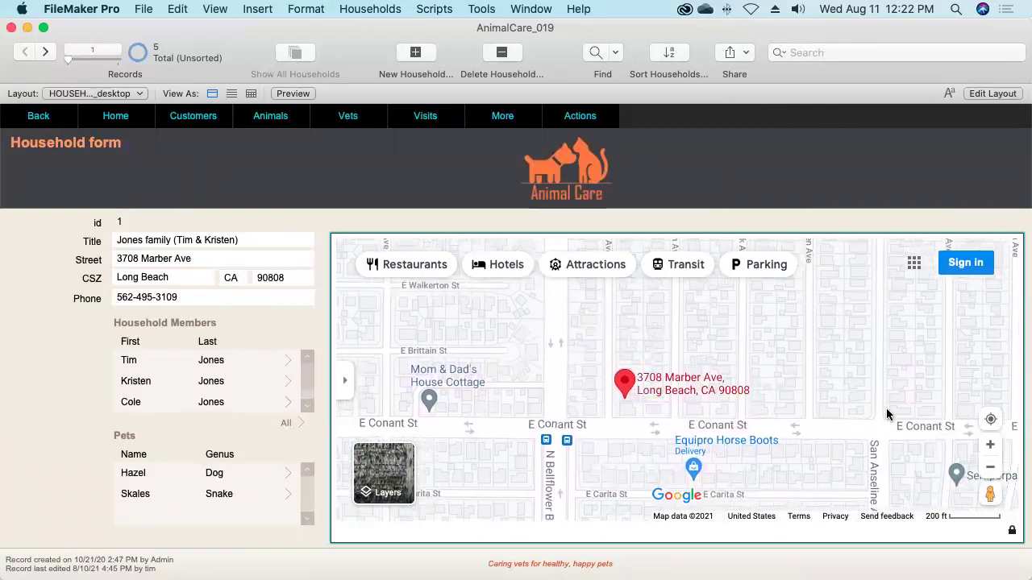
left_click(992, 472)
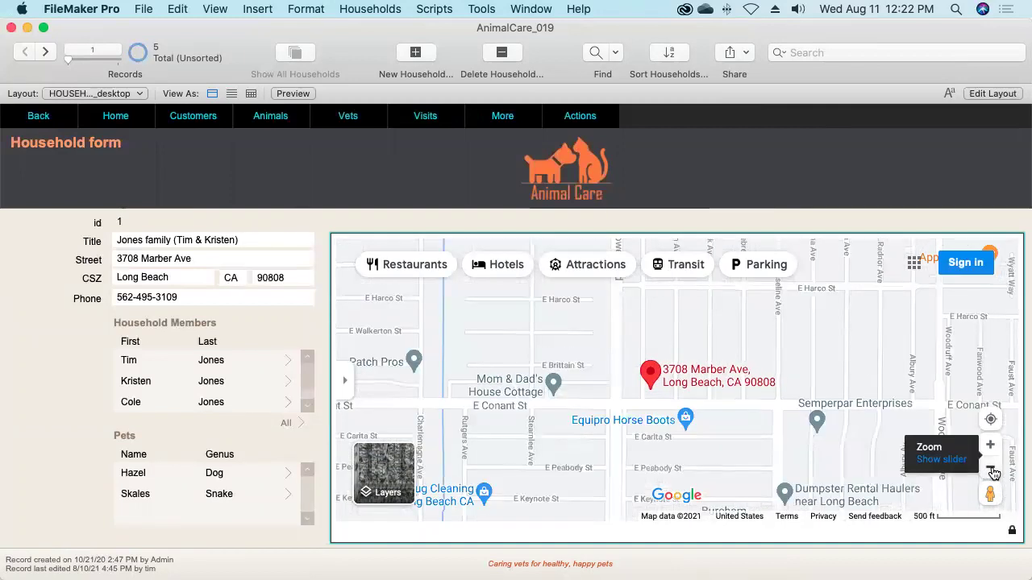
left_click(992, 472)
left_click(991, 472)
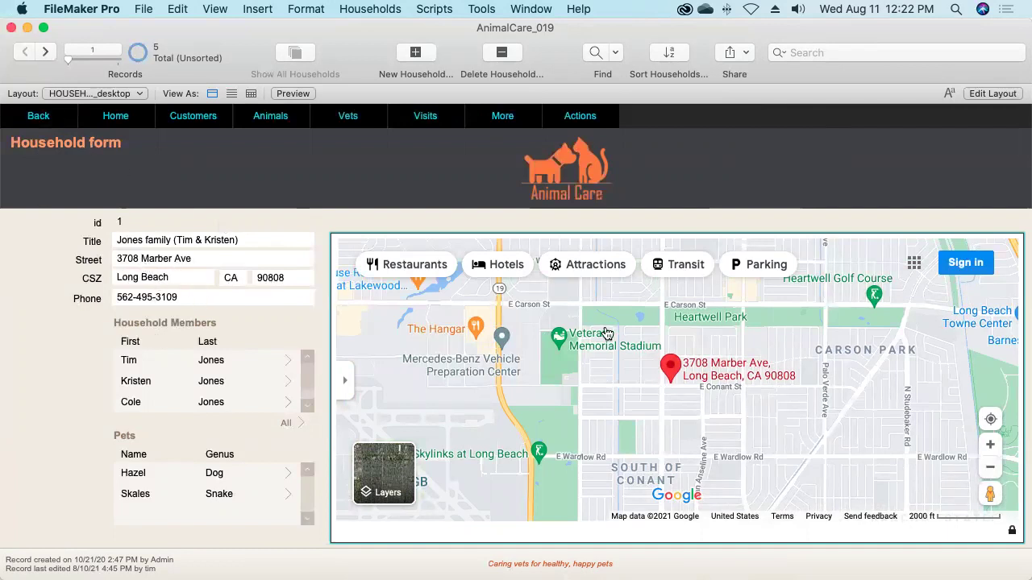
- Show the second household record and view its map with the side panel collapsed and the address marker recentred
left_click(46, 52)
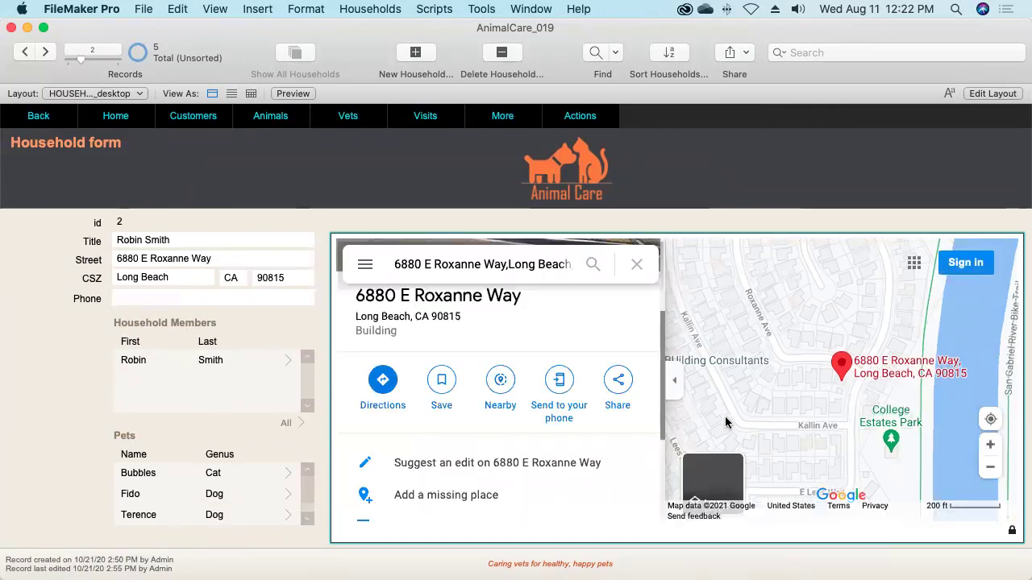
left_click(675, 385)
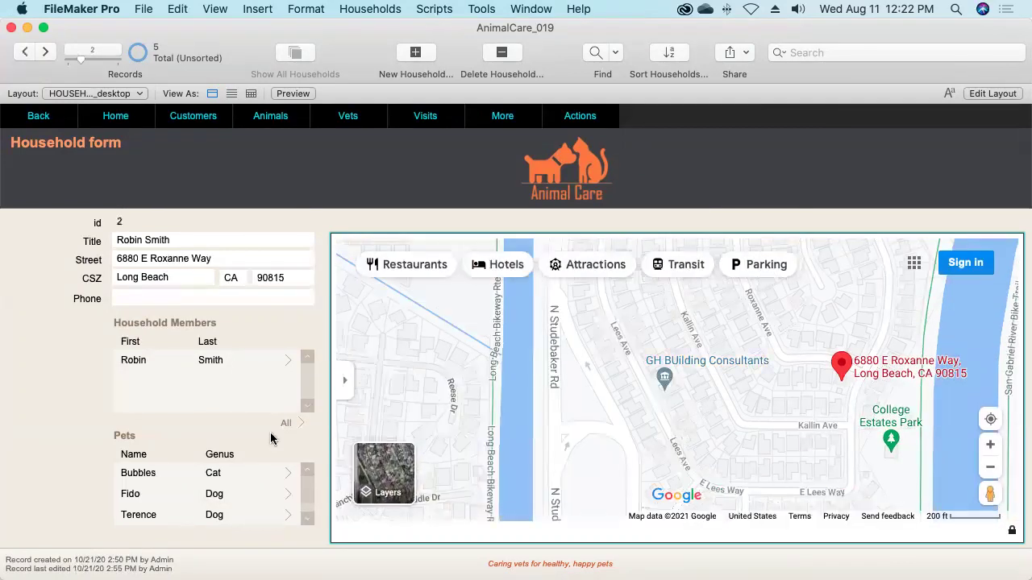
left_click_drag(813, 395, 638, 405)
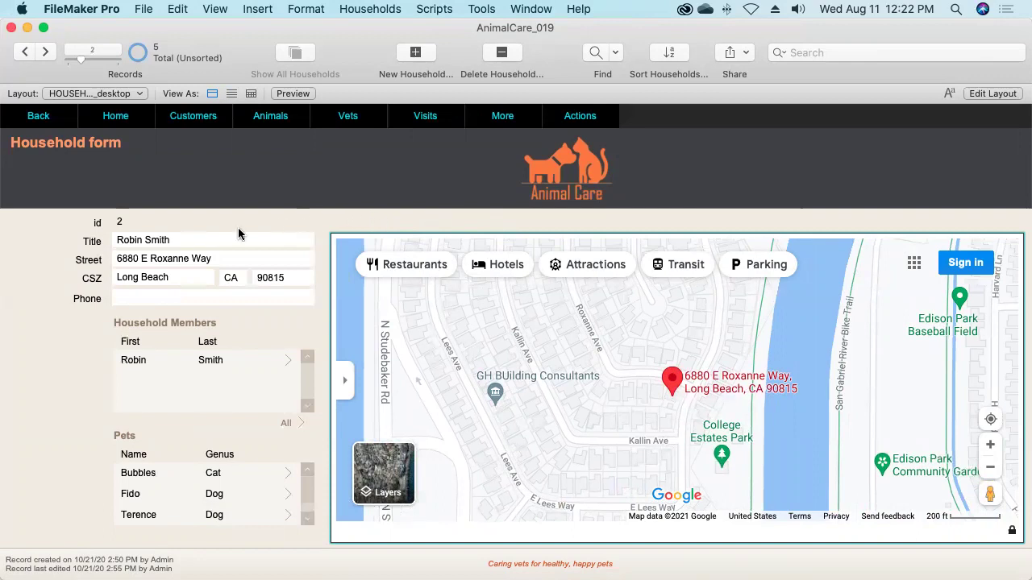
left_click(328, 216)
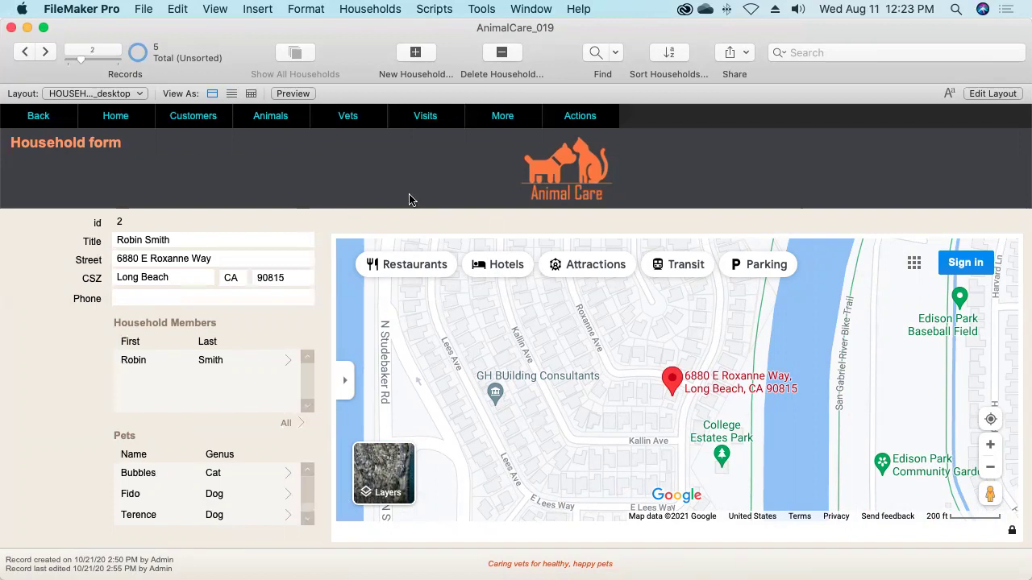
- Go to the Vendor list and open the form for the Hesperia Veterinary record
left_click(501, 116)
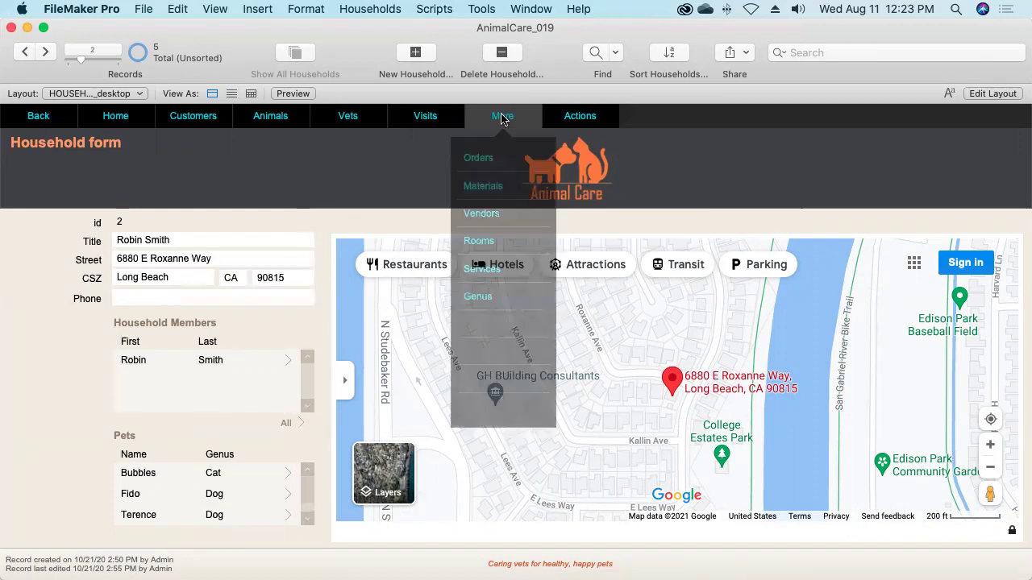
left_click(496, 216)
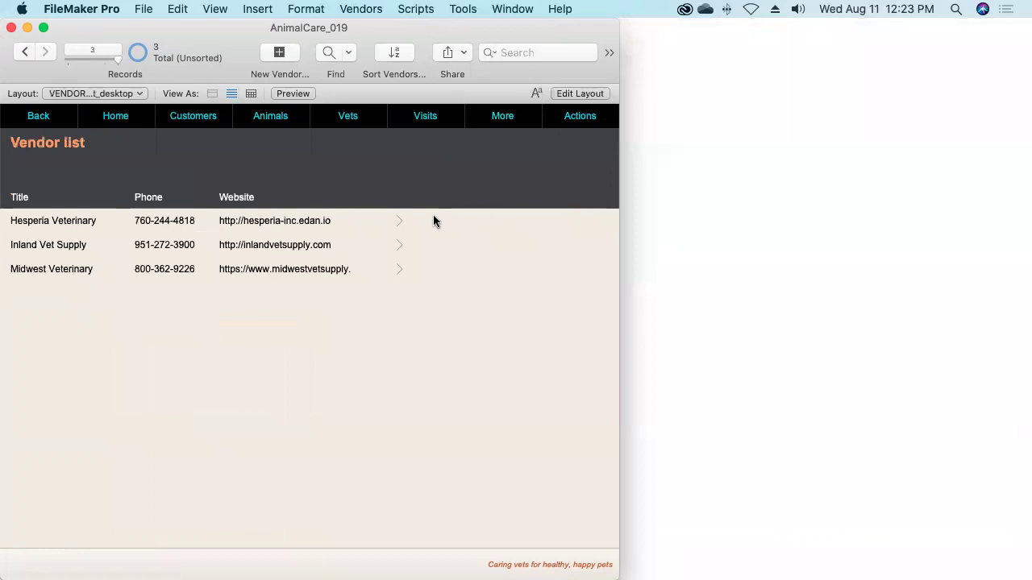
left_click(409, 224)
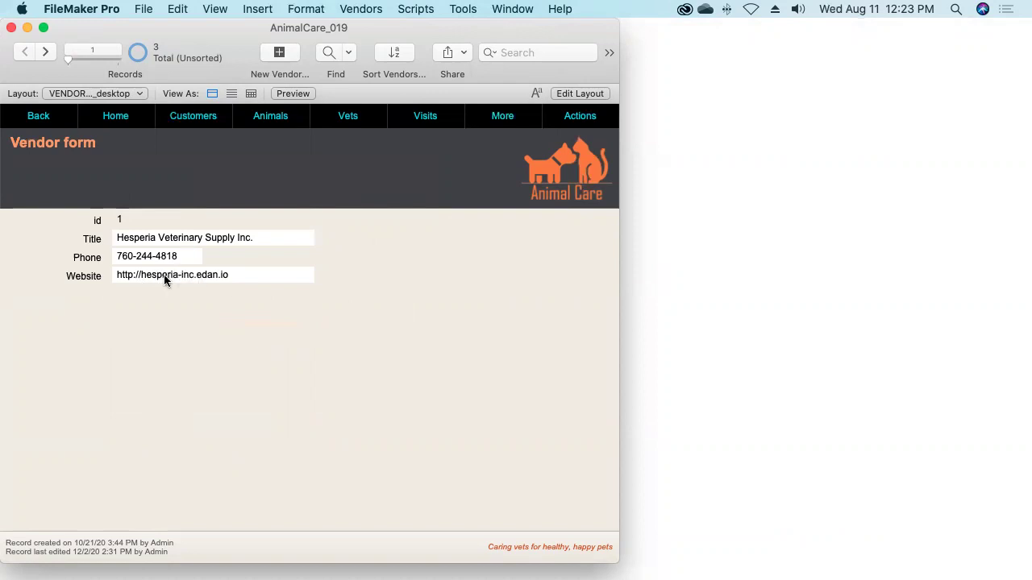
- Open the Vendor form layout for editing and draw a web viewer about 620 by 289 pt below the Website field
left_click(579, 94)
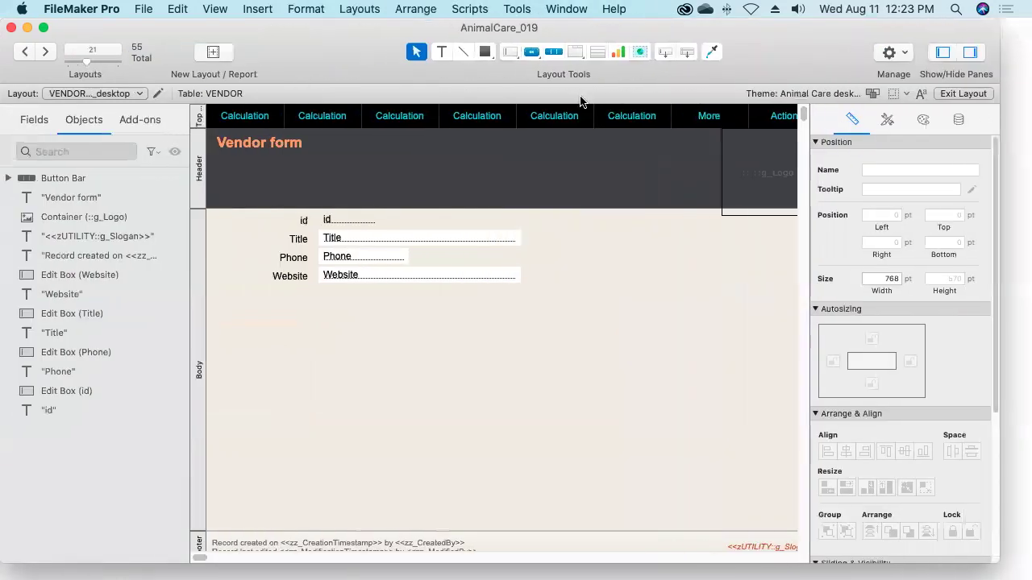
left_click(639, 53)
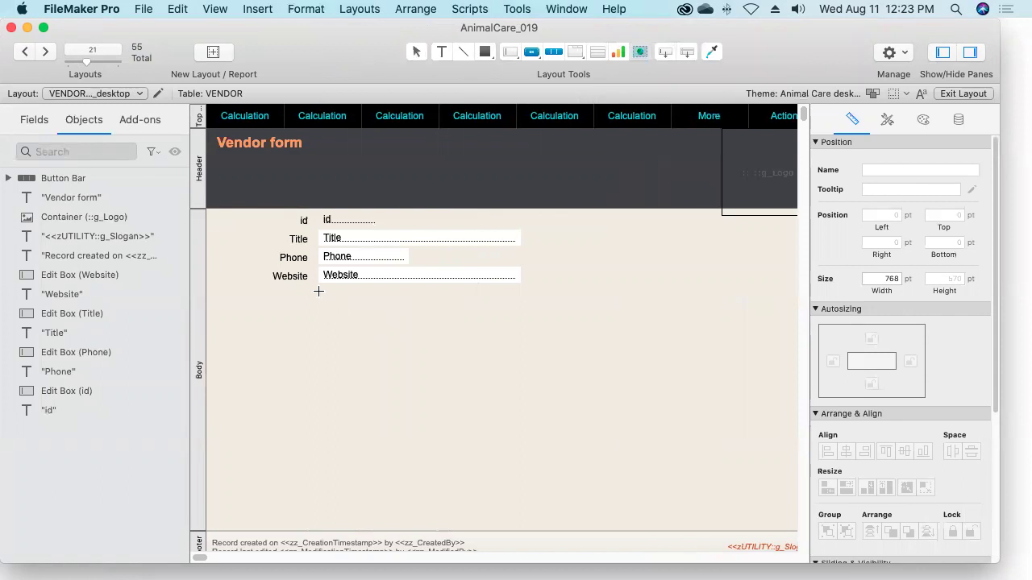
left_click_drag(318, 292, 732, 525)
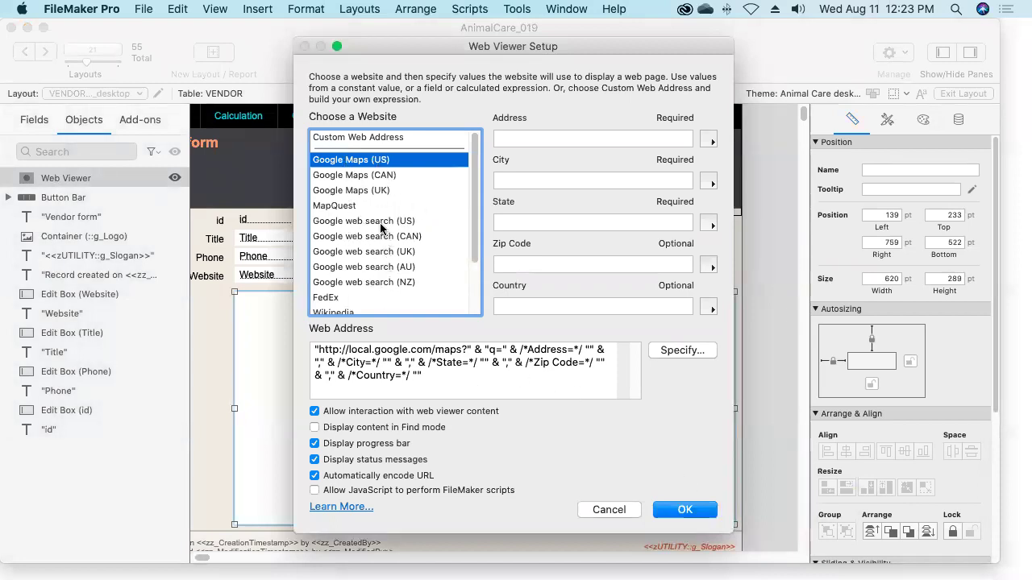
- Replace the web viewer's default Google Maps address with the custom calculation VENDOR::Website and accept the setup
left_click_drag(428, 379, 313, 346)
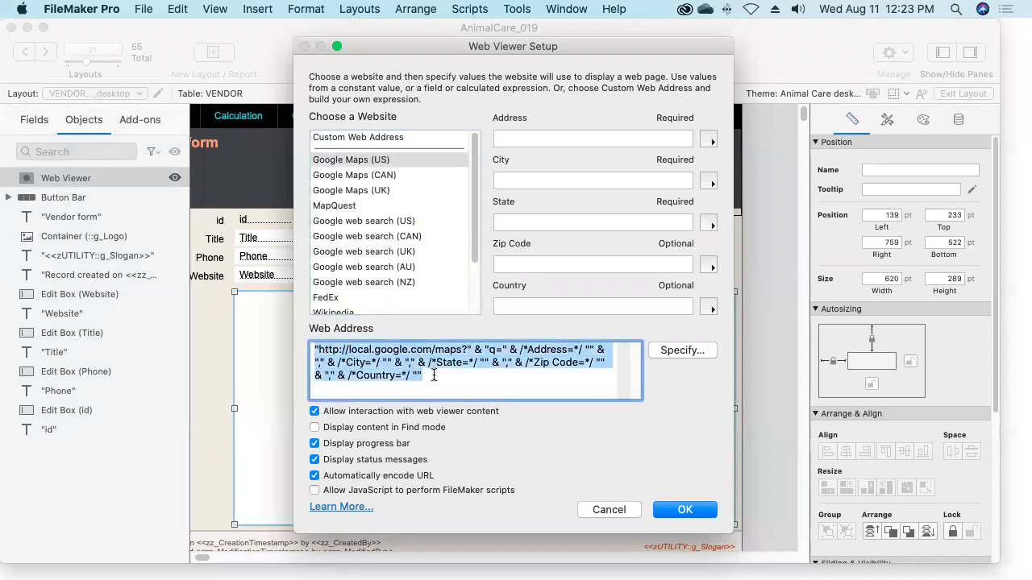
key("BackSpace")
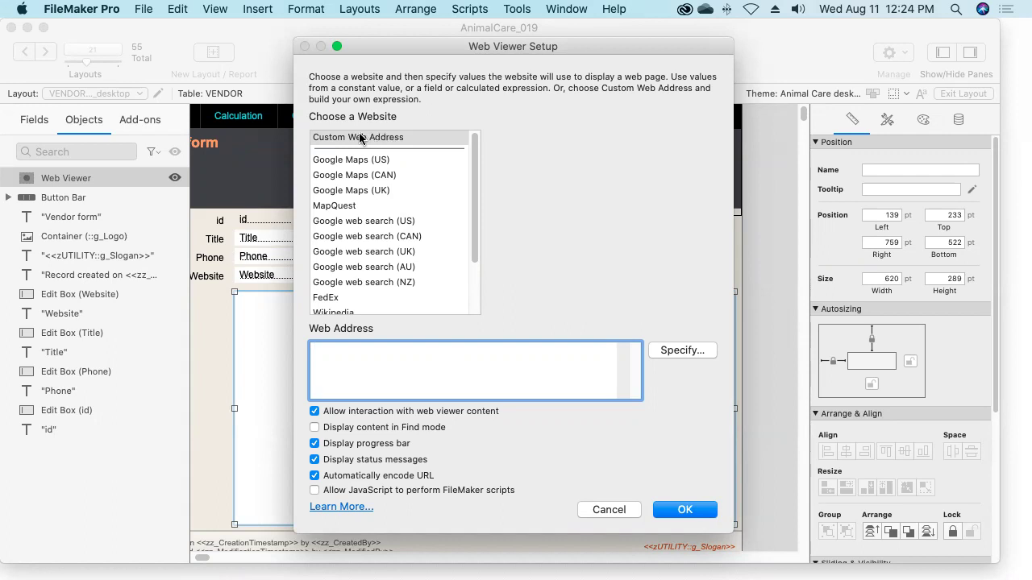
left_click(684, 352)
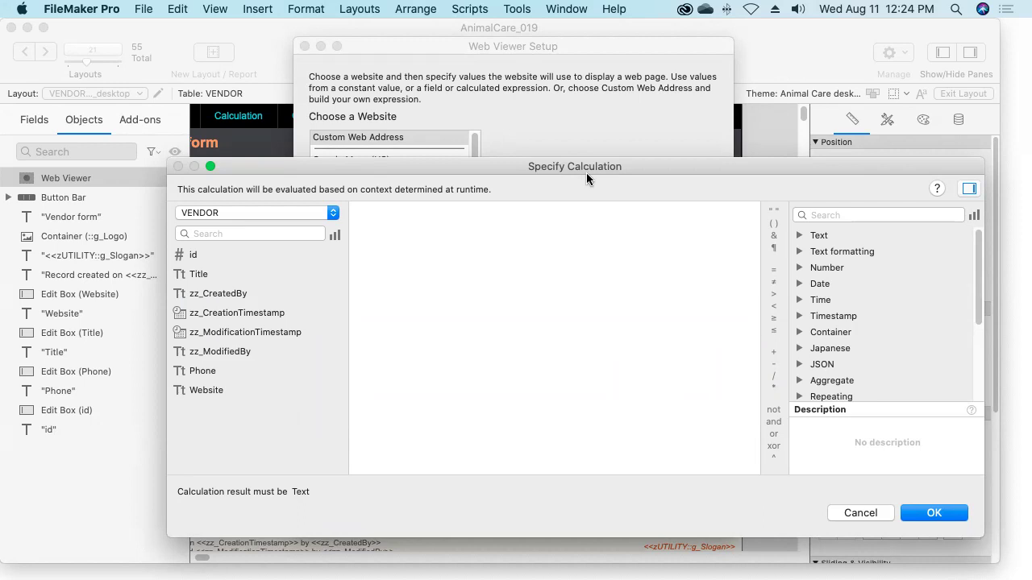
double_click(207, 390)
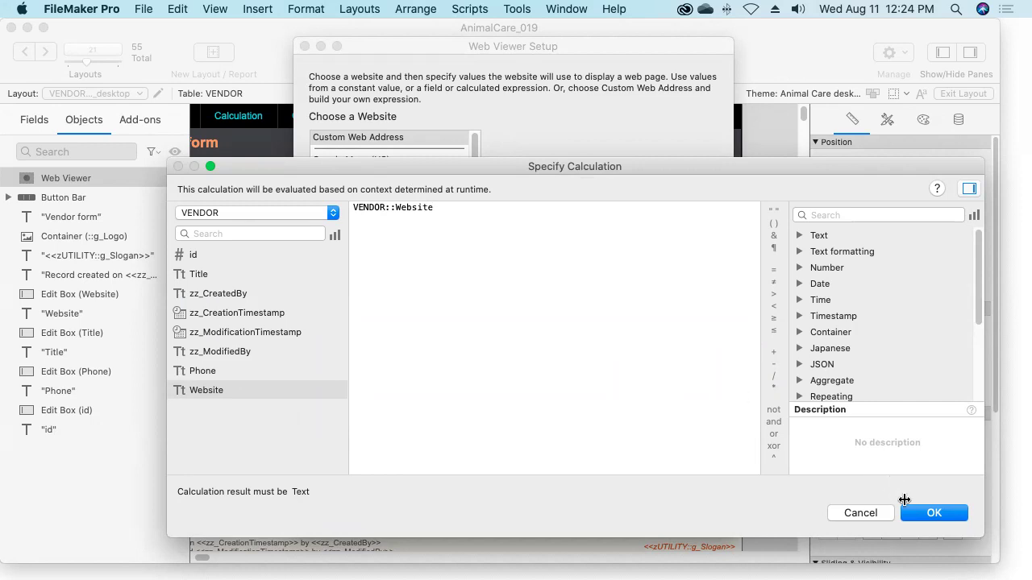
left_click(925, 517)
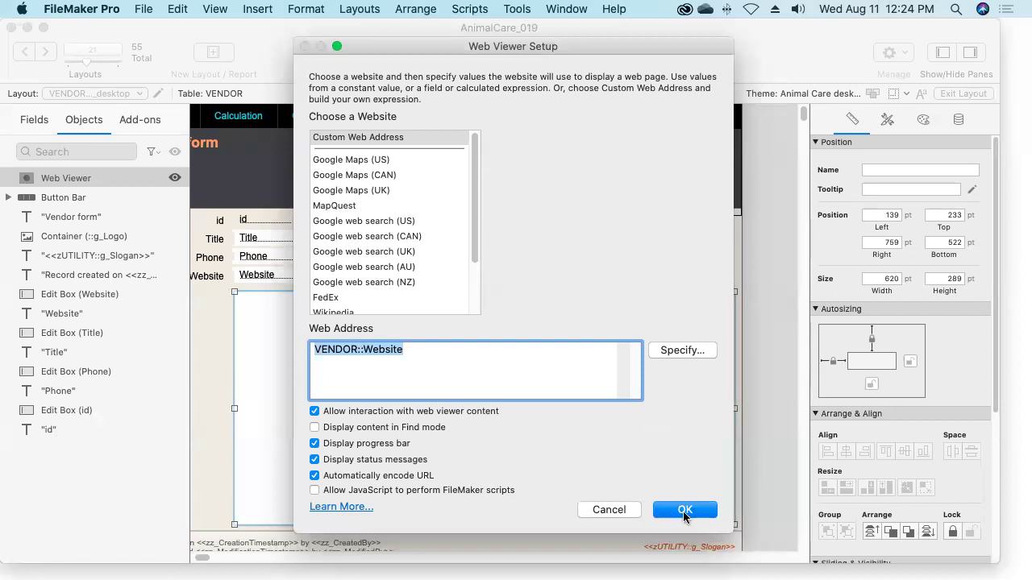
left_click(684, 511)
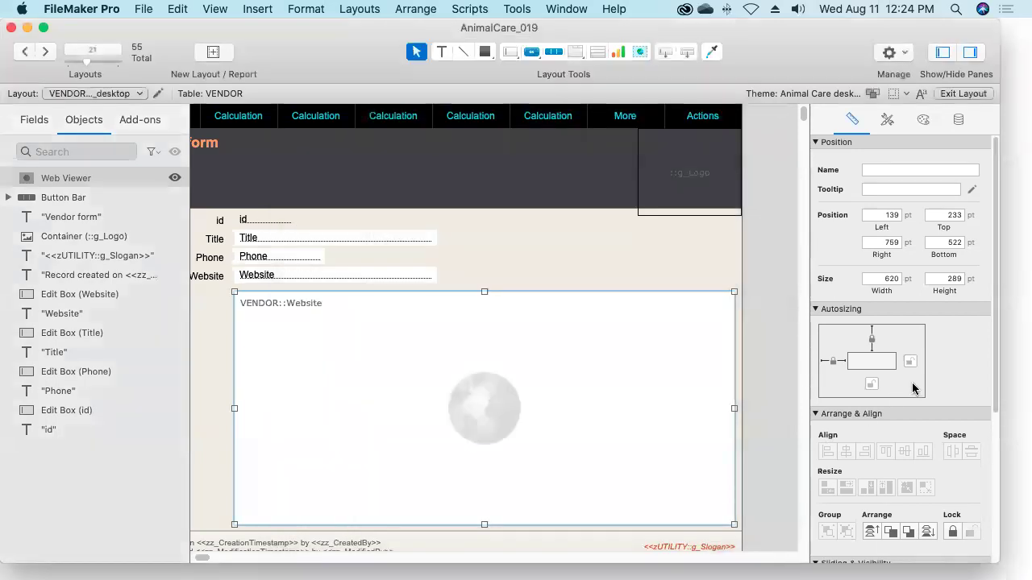
- Anchor the vendor web viewer on its right and bottom sides as well, then leave layout editing and save the changes
left_click(911, 362)
left_click(871, 384)
left_click(959, 96)
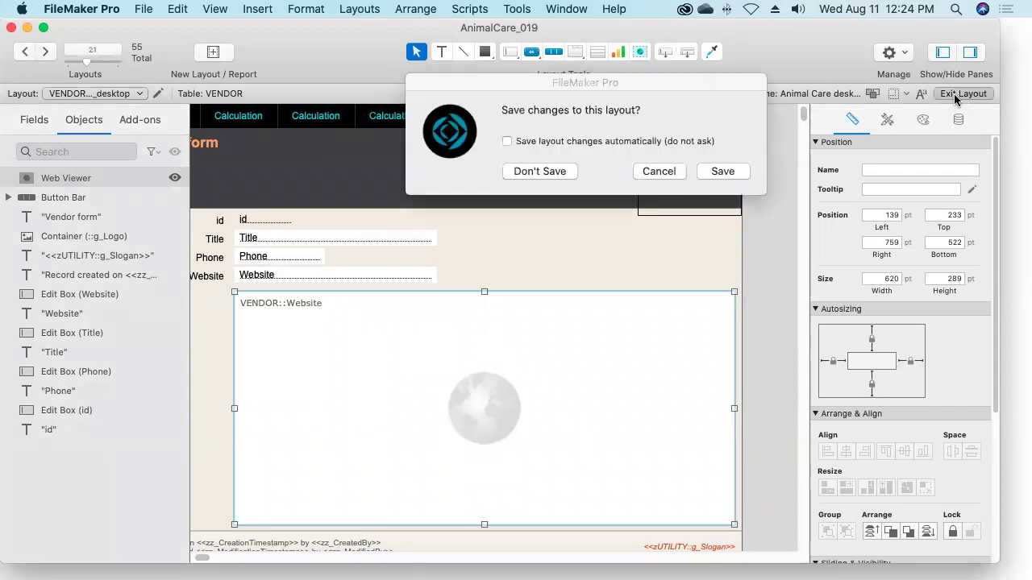
left_click(723, 171)
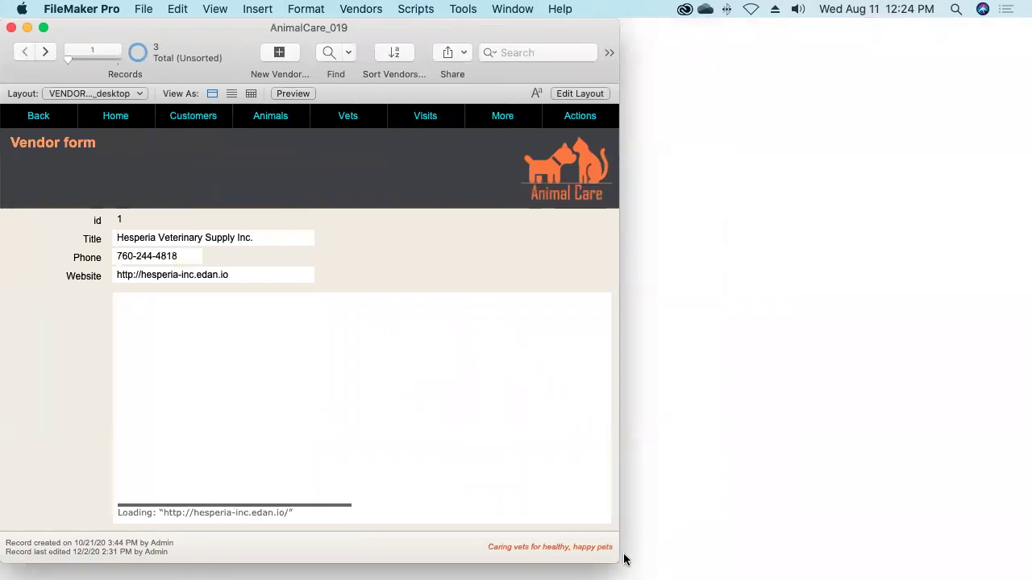
- Enlarge the window to browse the first vendor's website in the web viewer, then go to the next vendor record
left_click_drag(621, 560, 1021, 571)
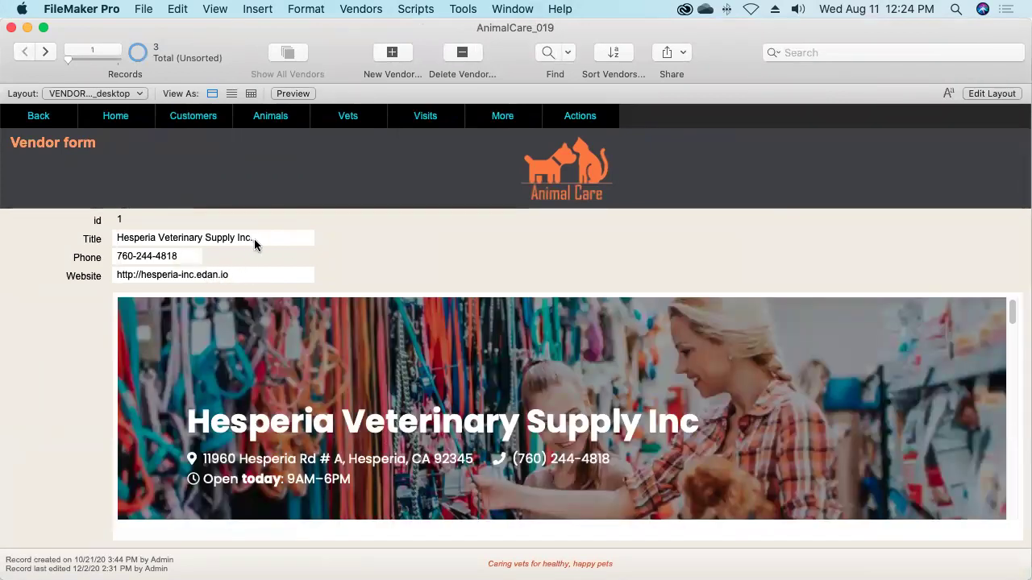
scroll(865, 412, "down", 2)
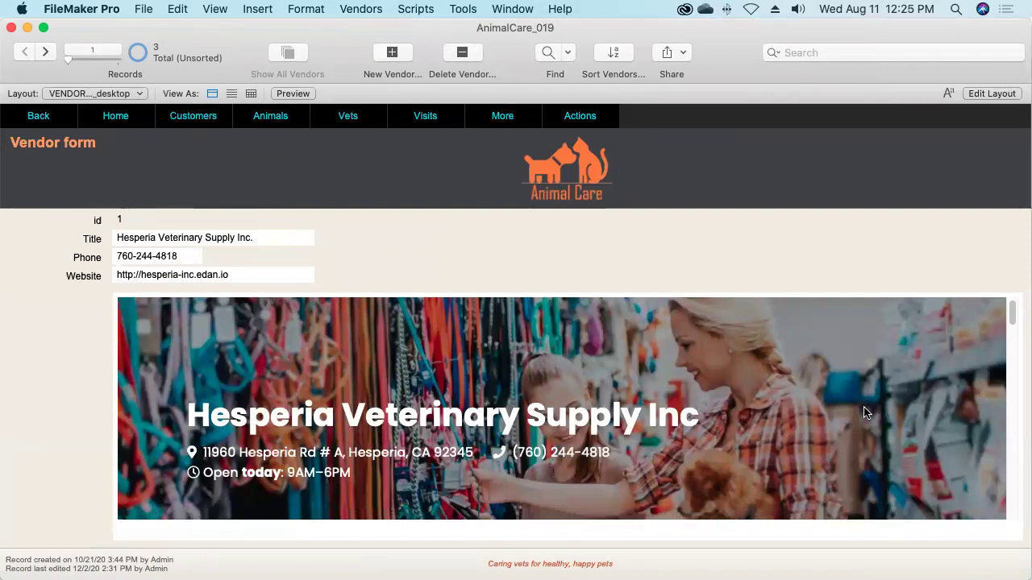
scroll(865, 413, "down", 6)
scroll(863, 406, "down", 8)
scroll(407, 420, "down", 10)
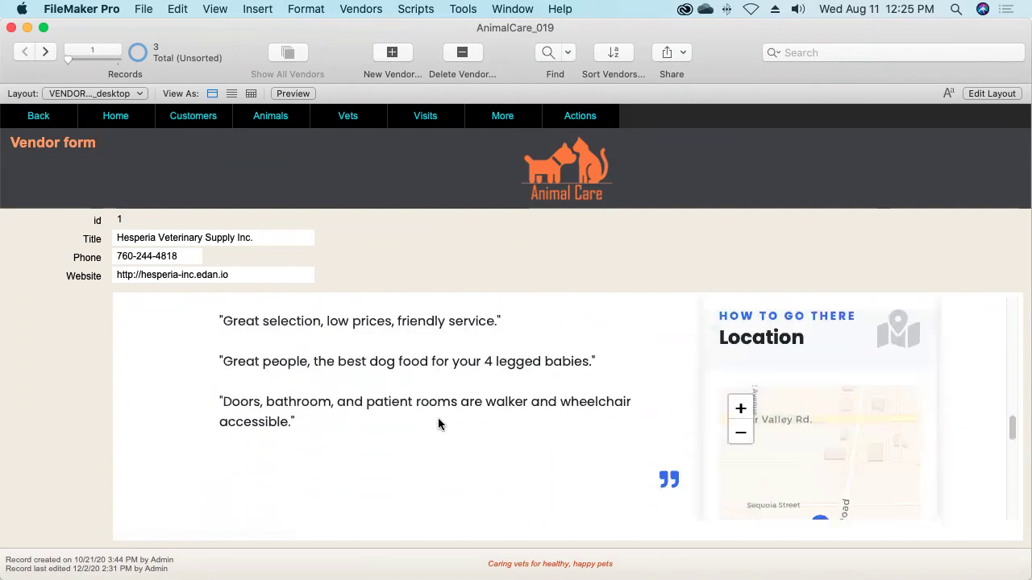
scroll(437, 419, "up", 15)
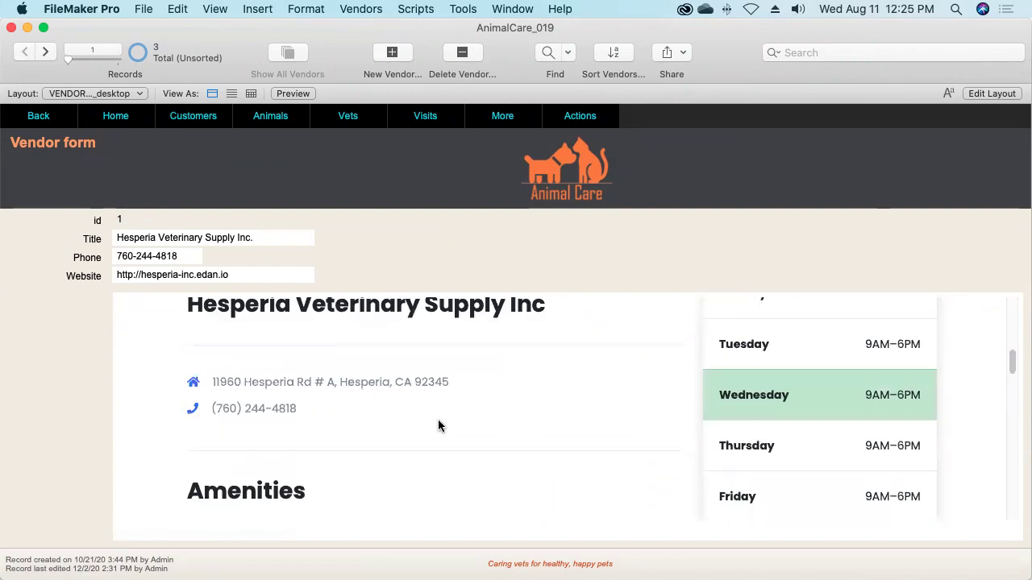
left_click(46, 52)
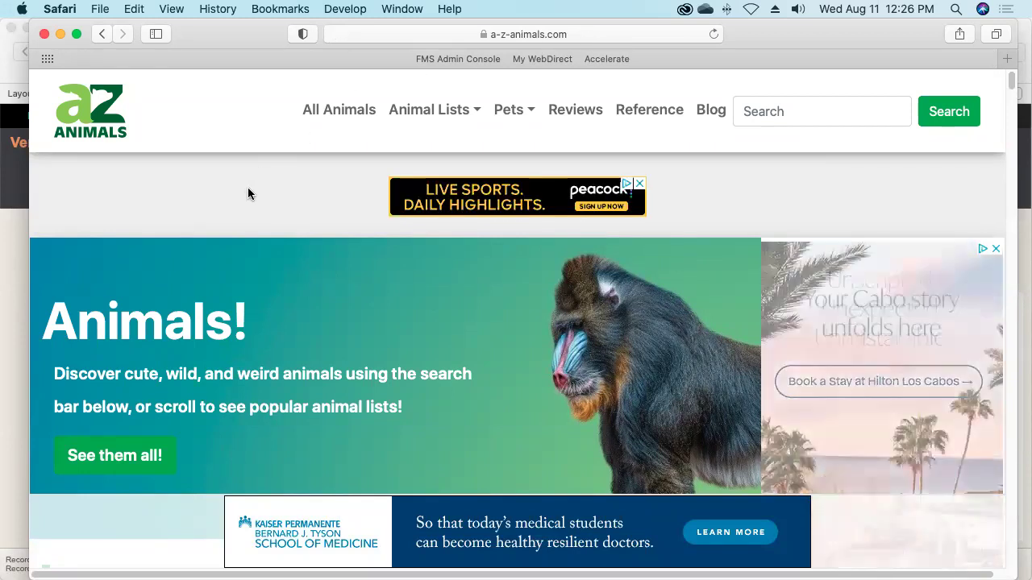
- Find the animal search box on the a-z-animals.com home page and search for "bird"
scroll(276, 213, "down", 1)
scroll(276, 212, "down", 5)
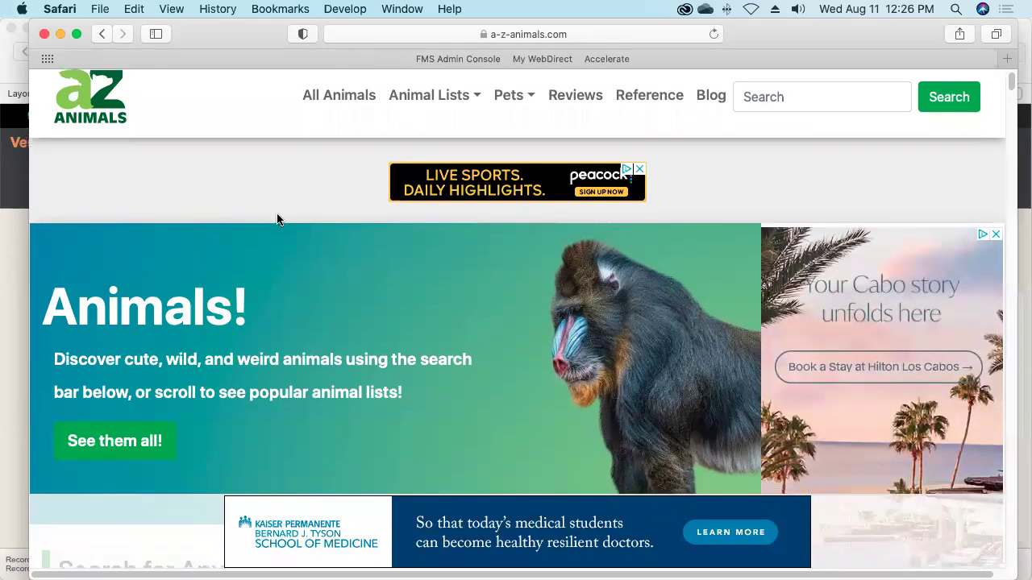
scroll(277, 214, "down", 10)
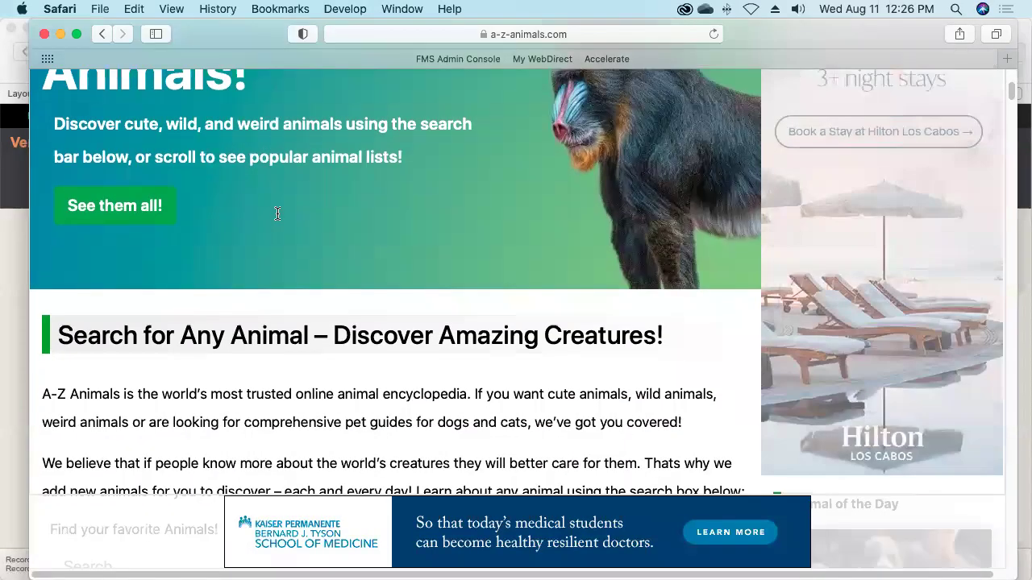
scroll(276, 213, "down", 1)
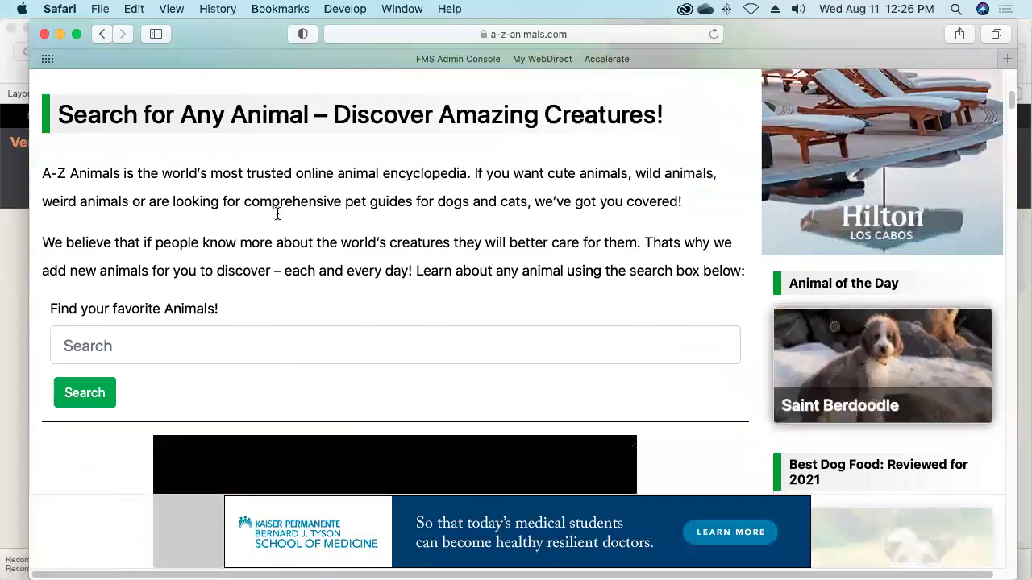
left_click(94, 337)
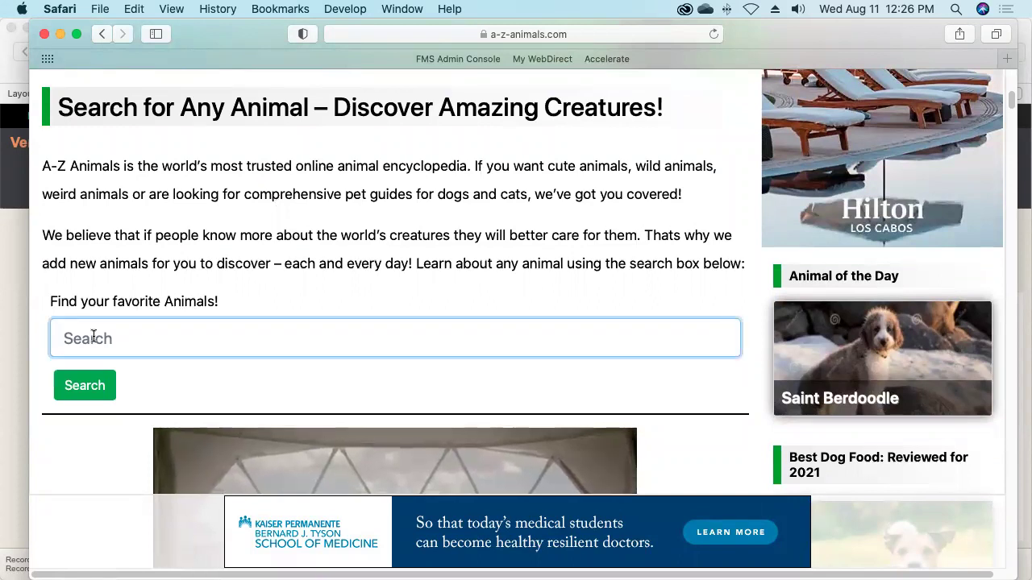
type("bi")
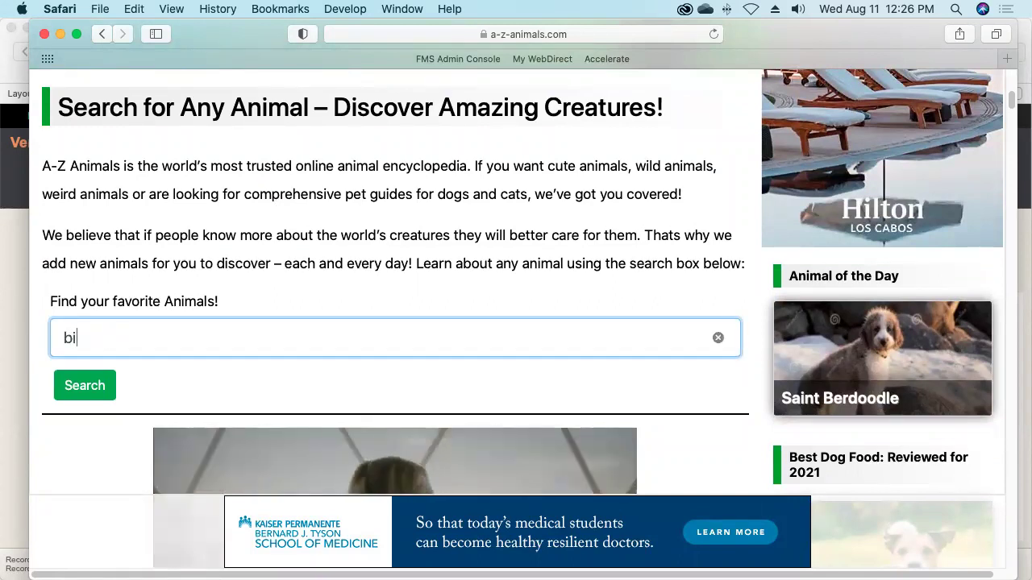
type("rd")
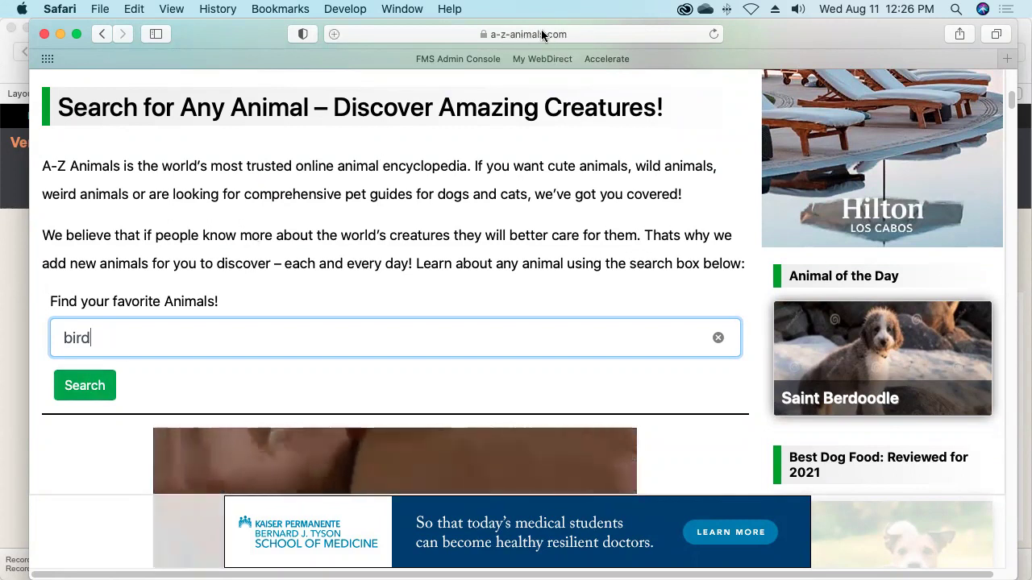
left_click(86, 388)
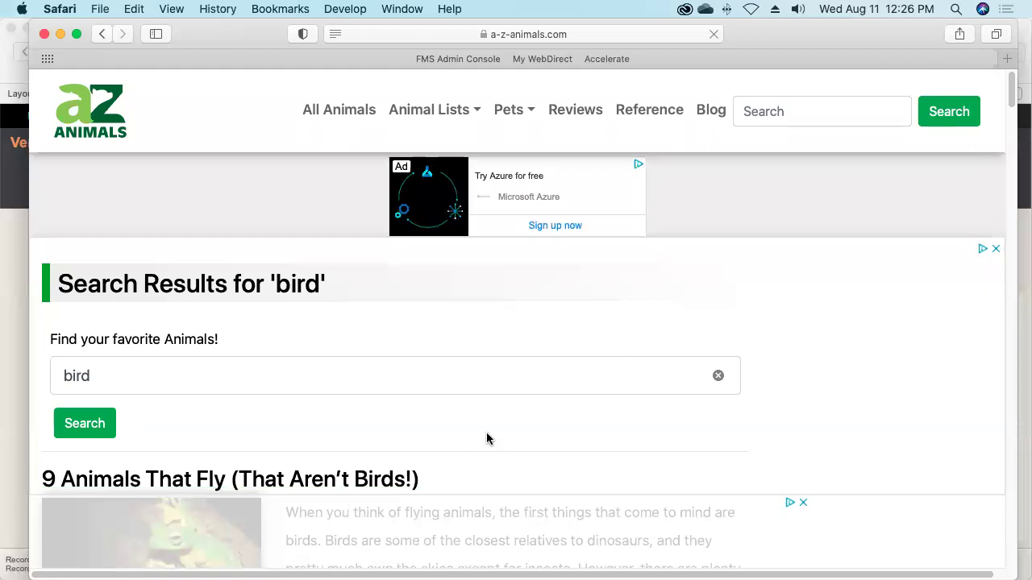
- Look through the bird search results and examine how the search term appears in the page's full web address
scroll(486, 433, "down", 5)
scroll(487, 437, "down", 3)
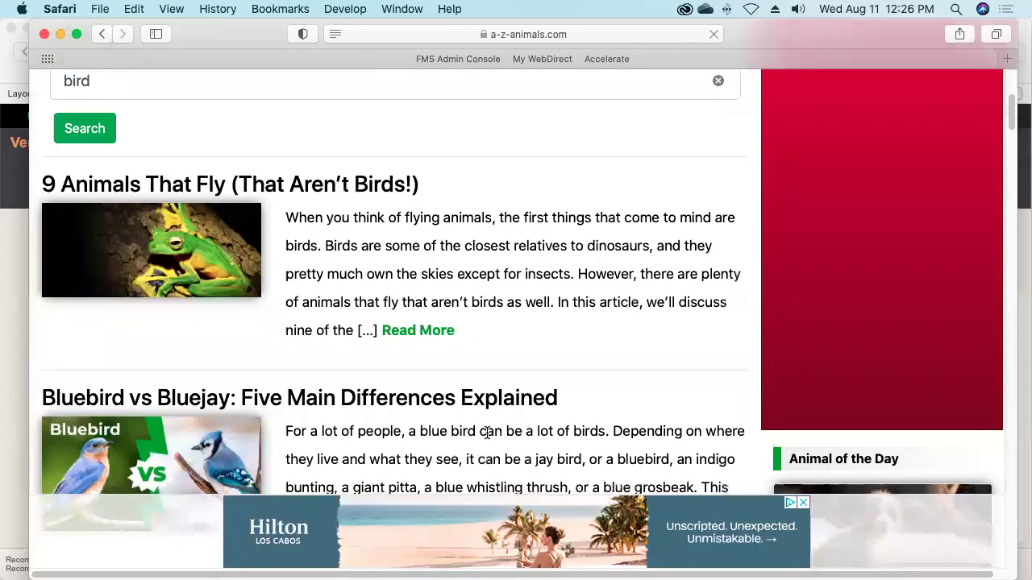
scroll(486, 435, "down", 1)
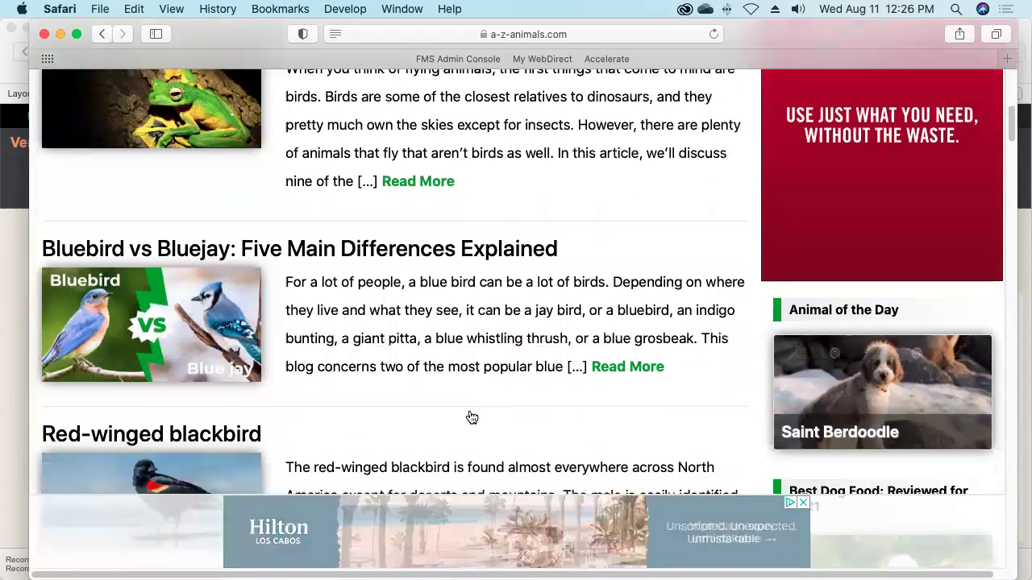
scroll(369, 305, "down", 2)
scroll(368, 305, "down", 1)
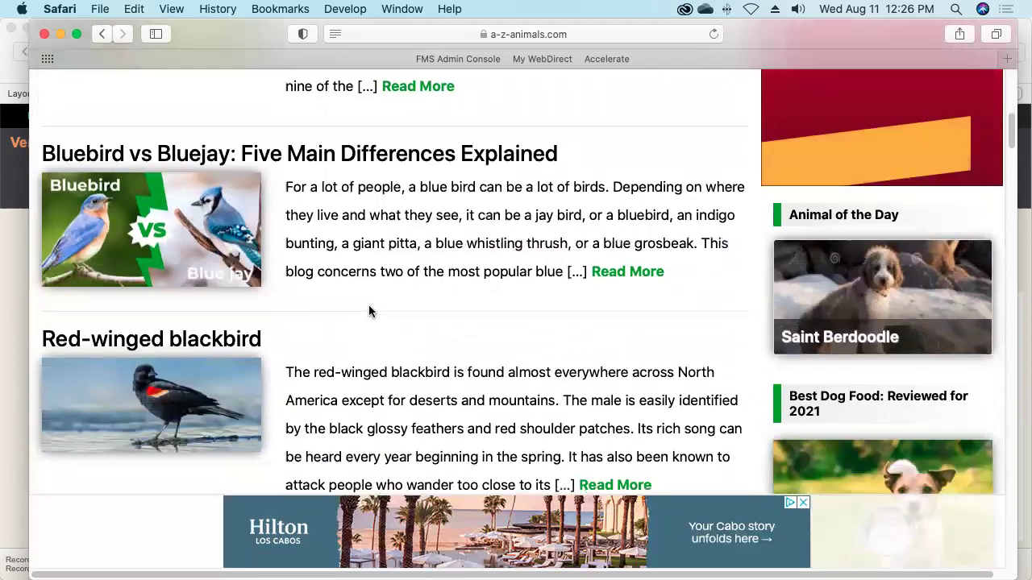
left_click(610, 33)
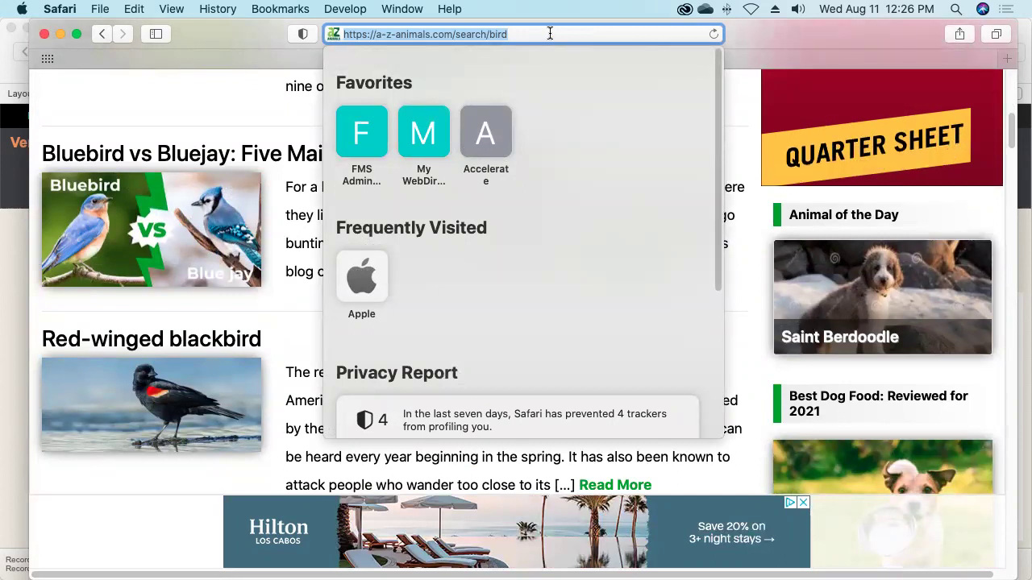
left_click_drag(550, 34, 490, 37)
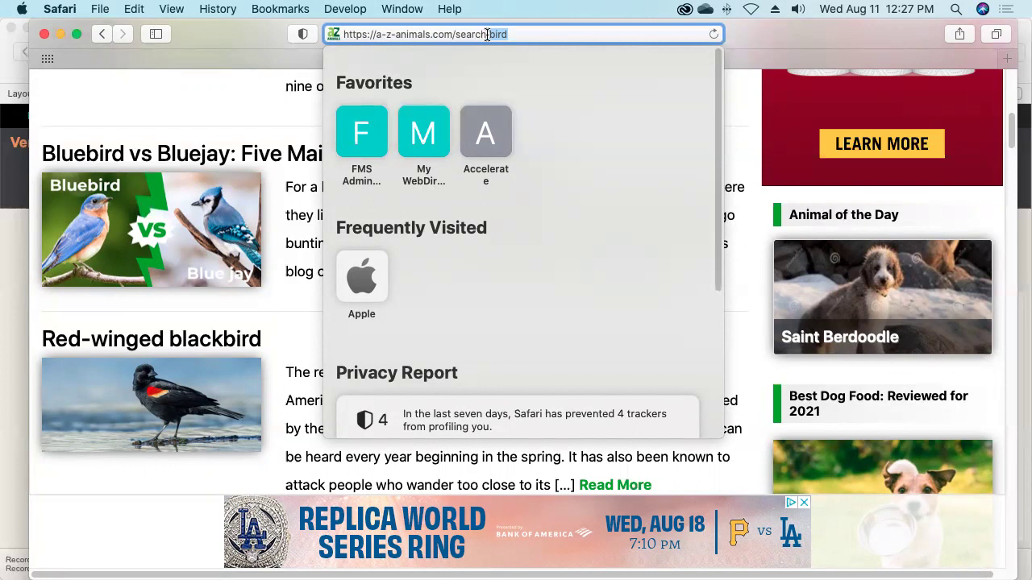
left_click(521, 33)
left_click(246, 126)
- Replace the search term on the results page with "red fox" and run the search
scroll(246, 126, "up", 1)
scroll(246, 127, "up", 6)
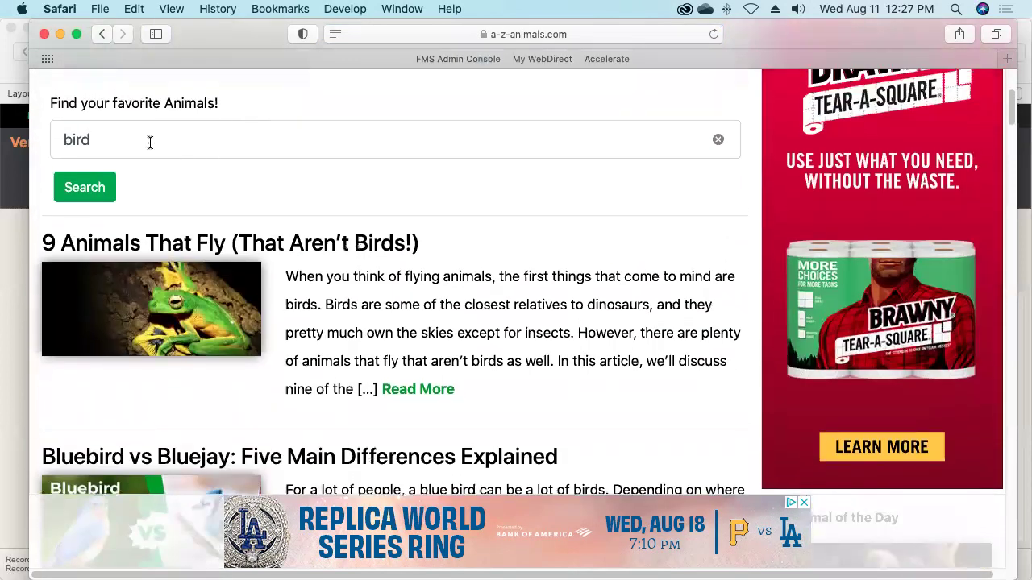
left_click_drag(95, 139, 63, 140)
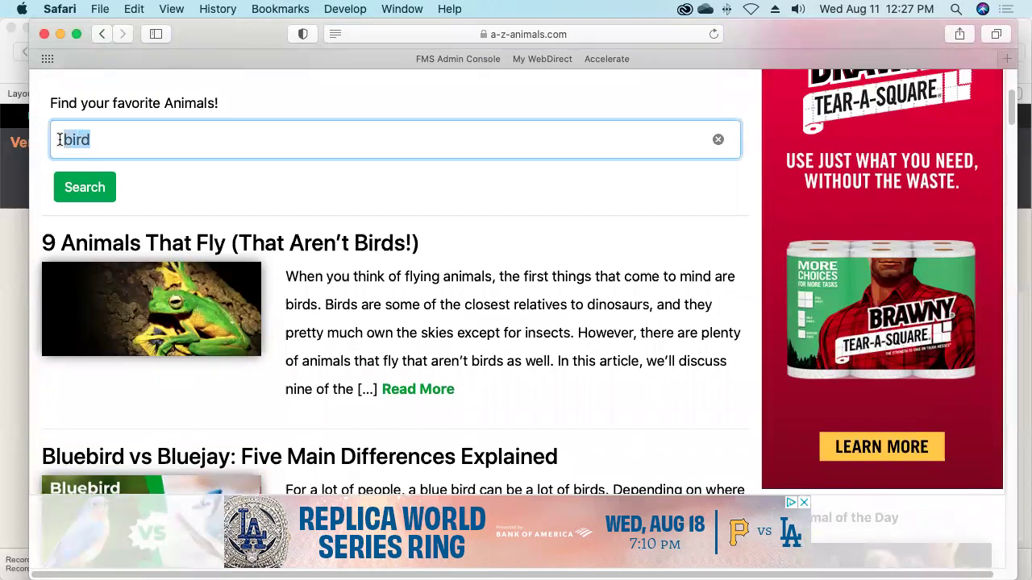
type("red fox")
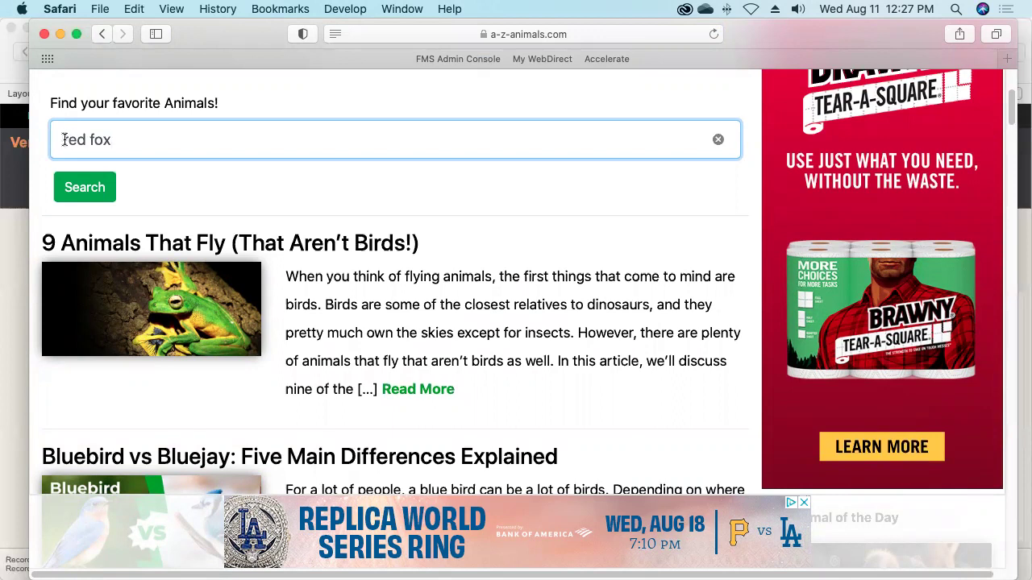
left_click(87, 187)
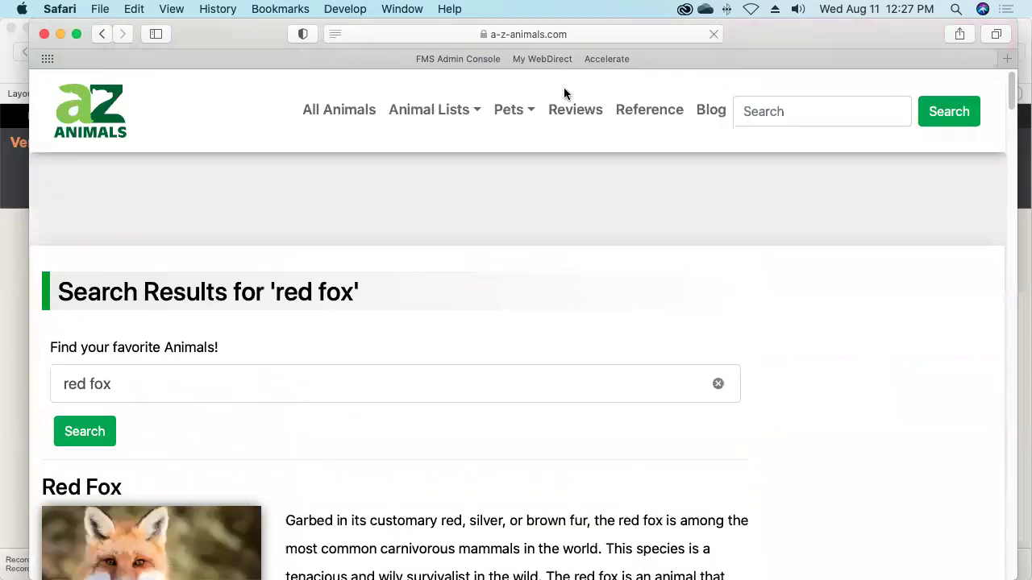
- Examine how the two-word term is written in the red fox page's address and look over the results
left_click(615, 35)
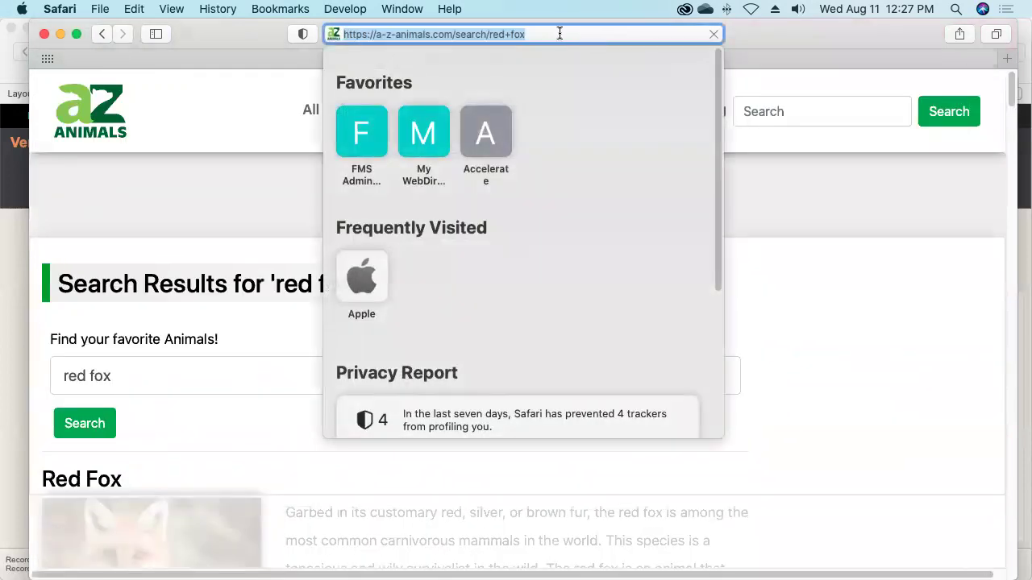
left_click(516, 32)
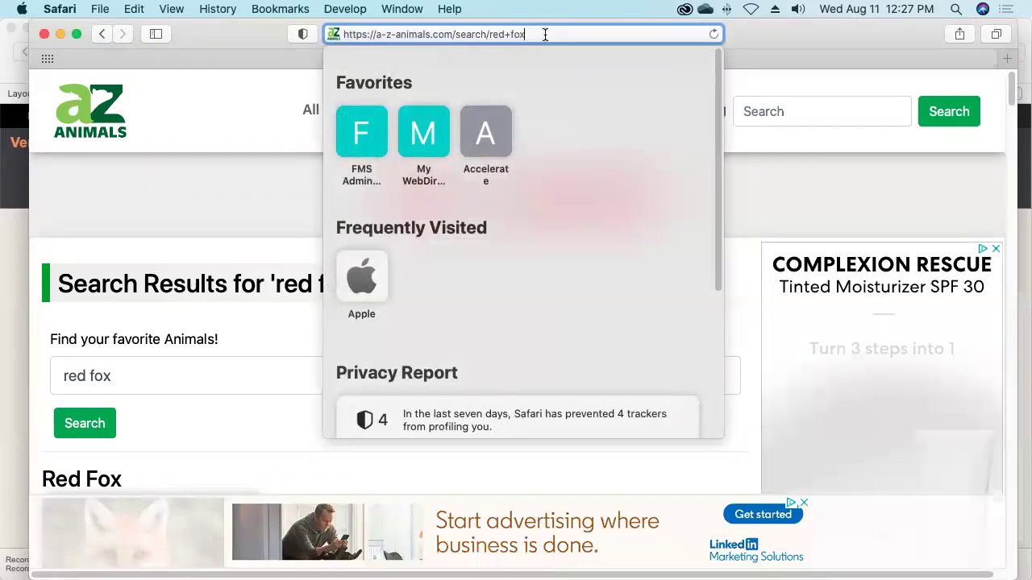
left_click(269, 203)
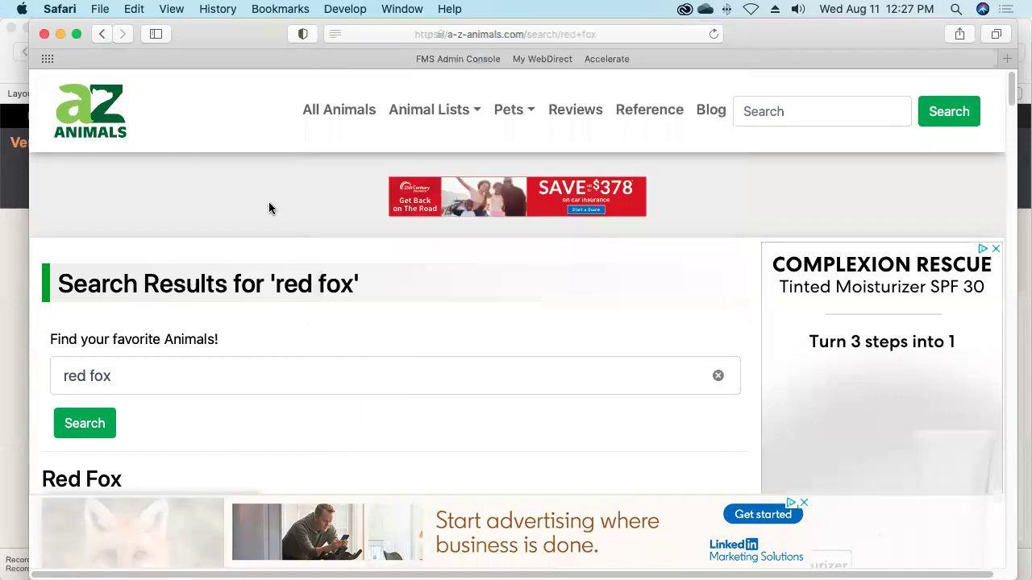
scroll(488, 349, "down", 5)
scroll(487, 349, "down", 1)
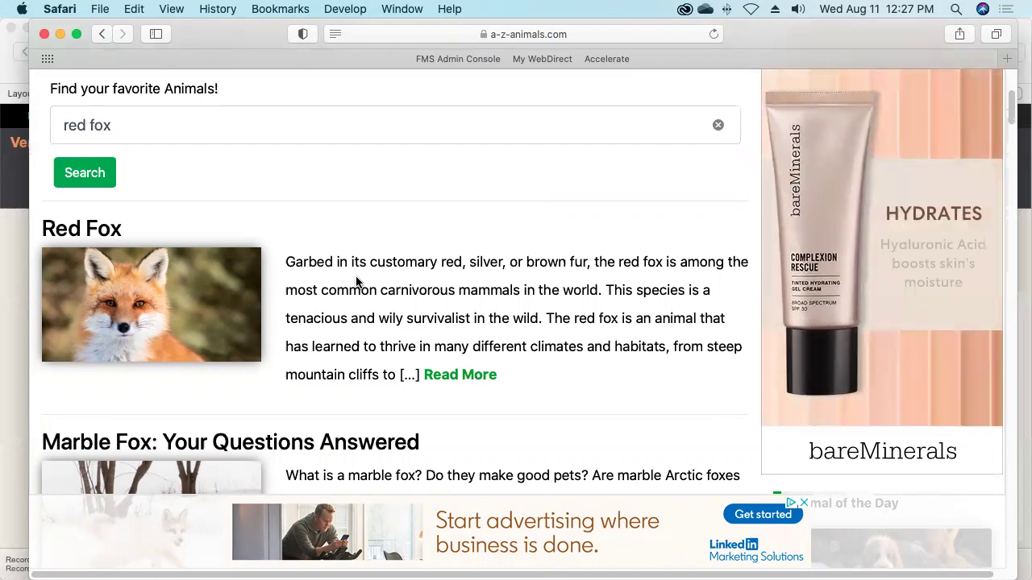
- Copy the full web address of the red fox search results page
left_click(593, 34)
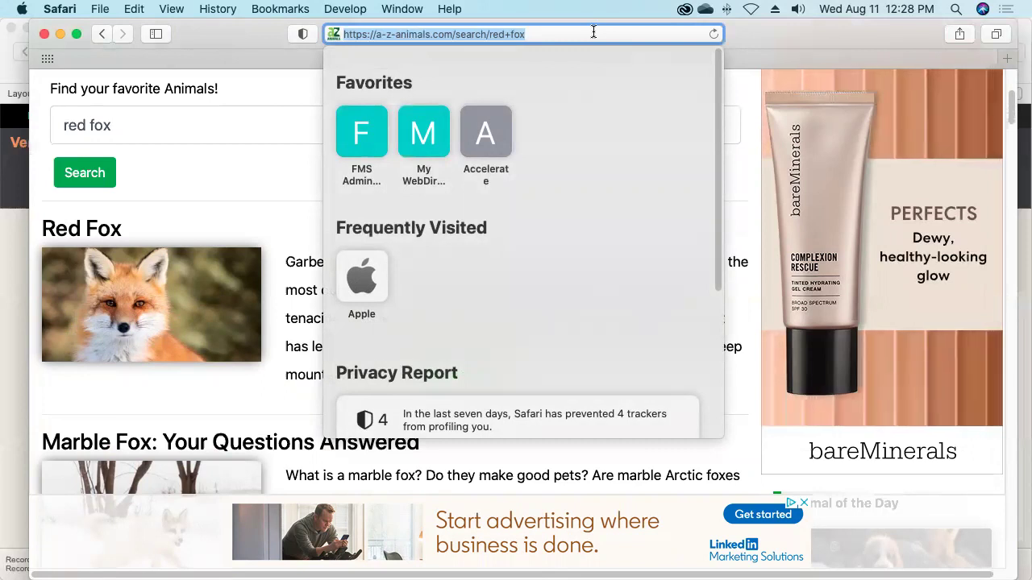
right_click(433, 36)
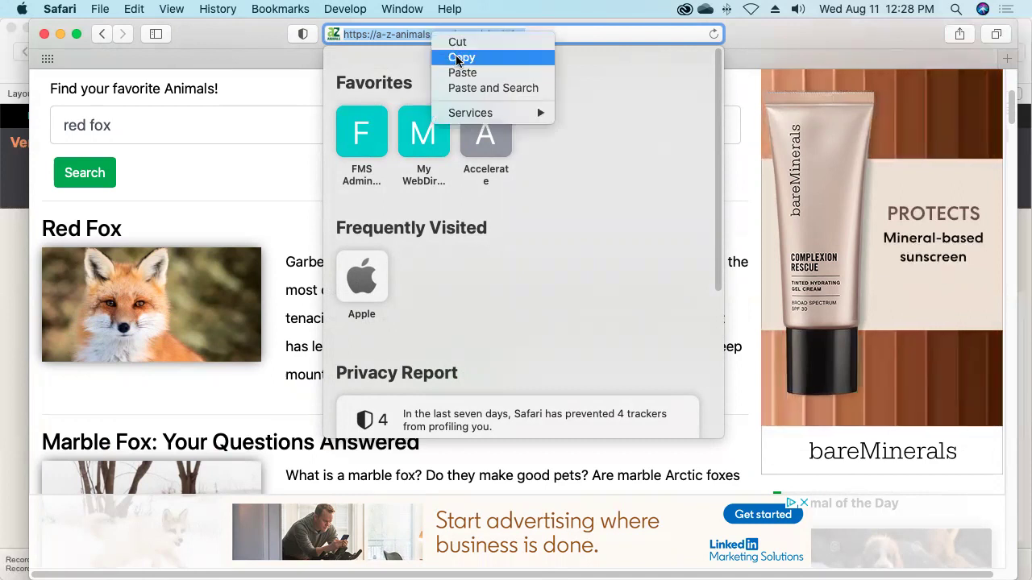
left_click(461, 58)
left_click(270, 79)
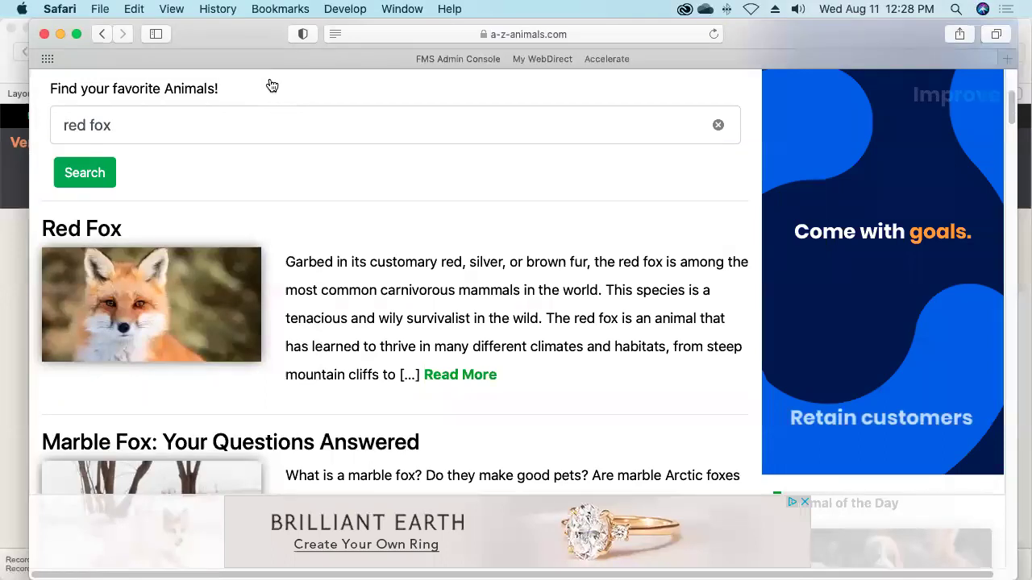
- Switch back to FileMaker Pro, go to the Genus list and open the Dog record in the Genus form
key("super+Tab")
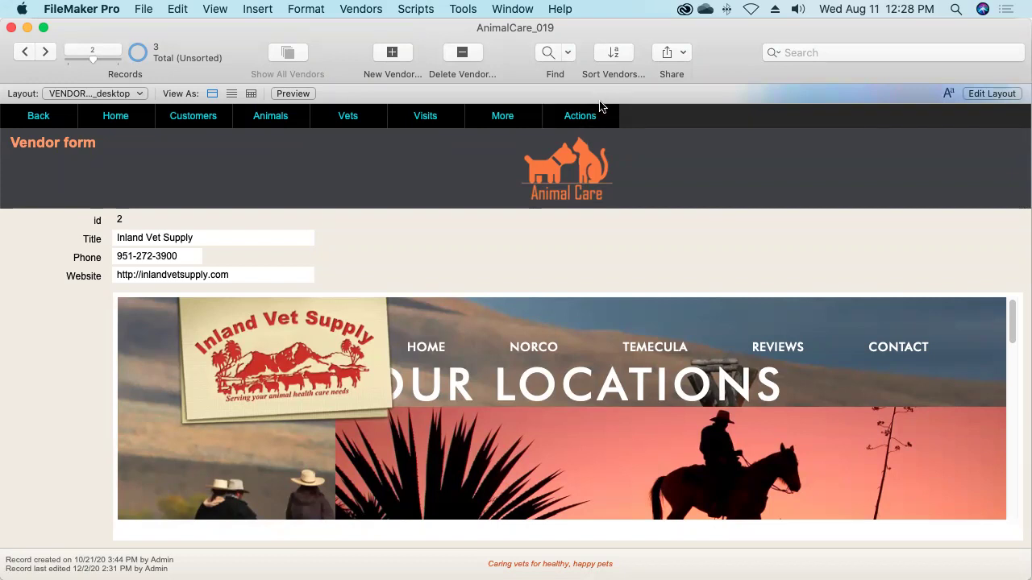
left_click(506, 119)
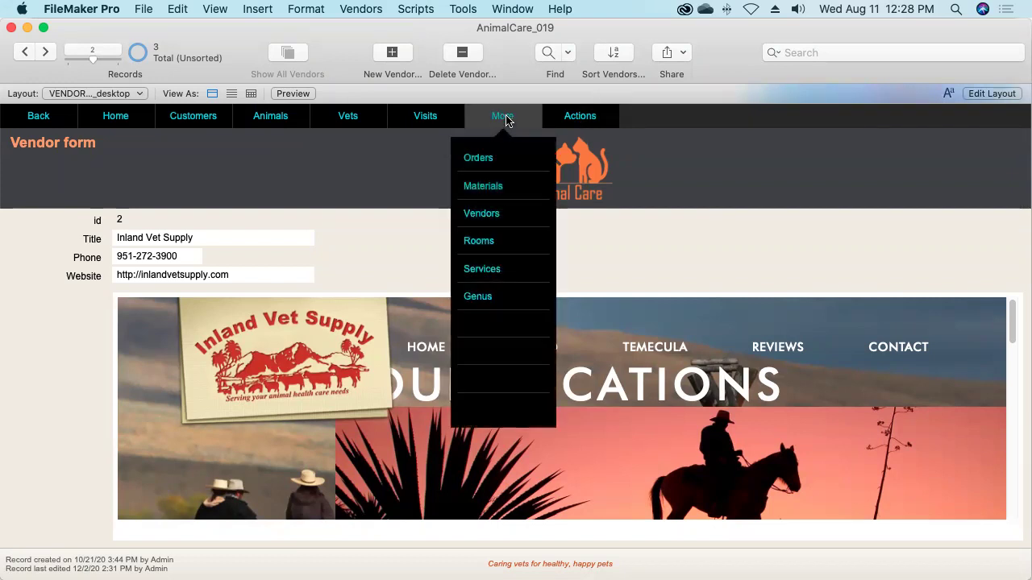
left_click(486, 298)
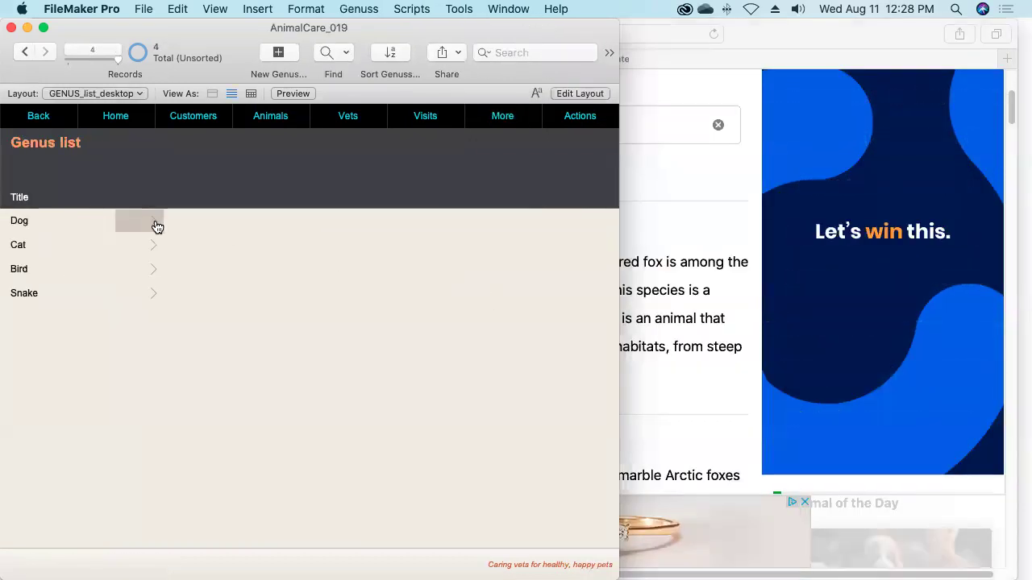
left_click(157, 224)
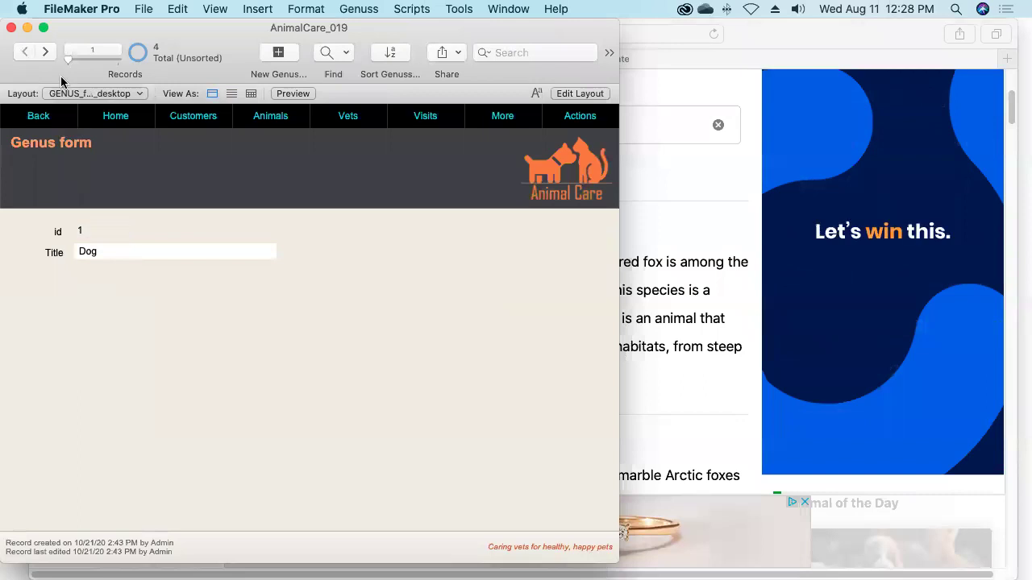
- Browse forward through the genus records and return to the first one
left_click(45, 52)
left_click(45, 53)
left_click(46, 52)
left_click(25, 52)
left_click(25, 53)
left_click(25, 53)
- Open the Genus form layout for editing and draw a web viewer about 667 by 320 pt below the Title field
left_click(580, 93)
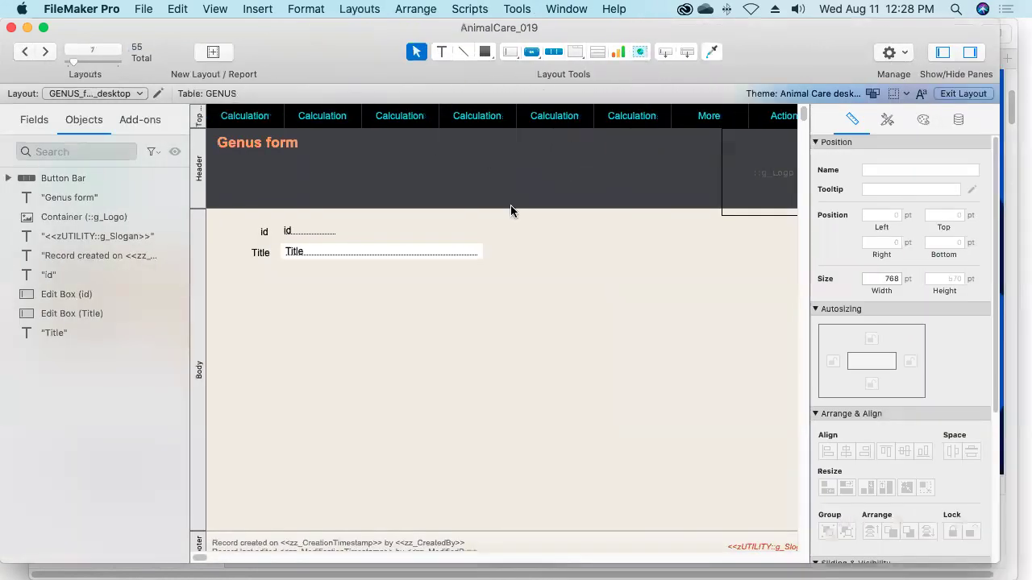
left_click(639, 53)
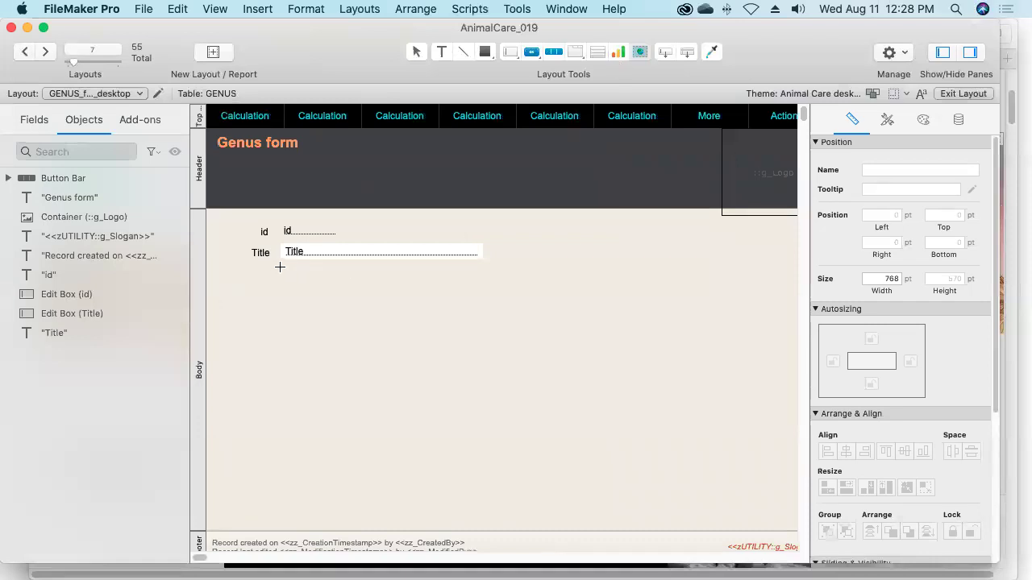
left_click_drag(279, 267, 679, 522)
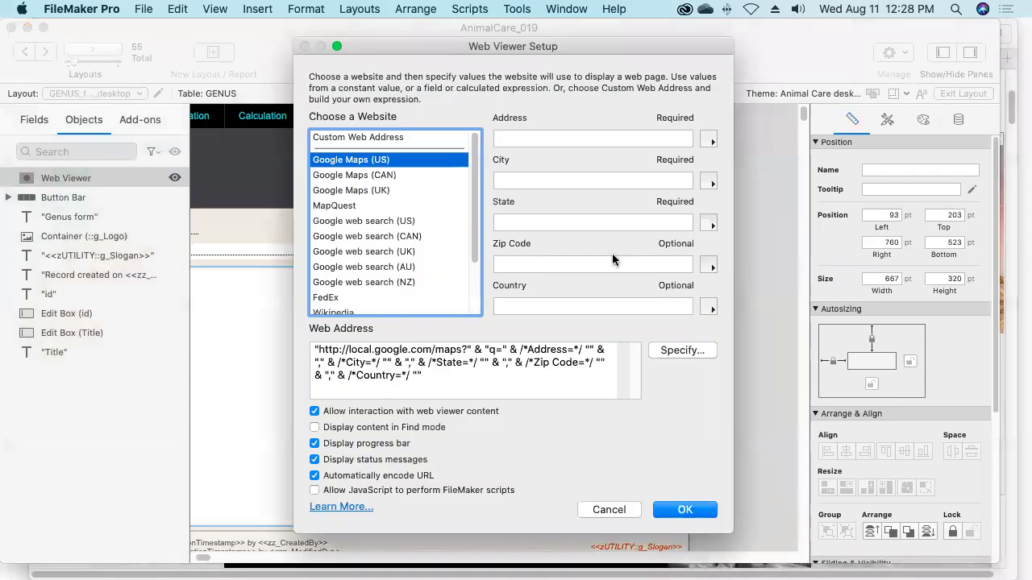
left_click_drag(434, 378, 303, 337)
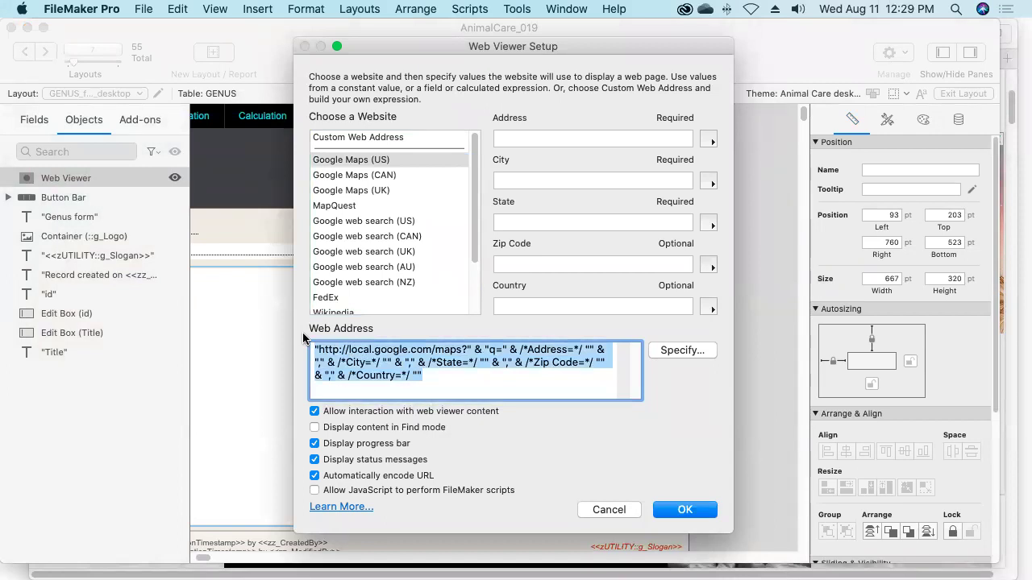
key("BackSpace")
right_click(321, 351)
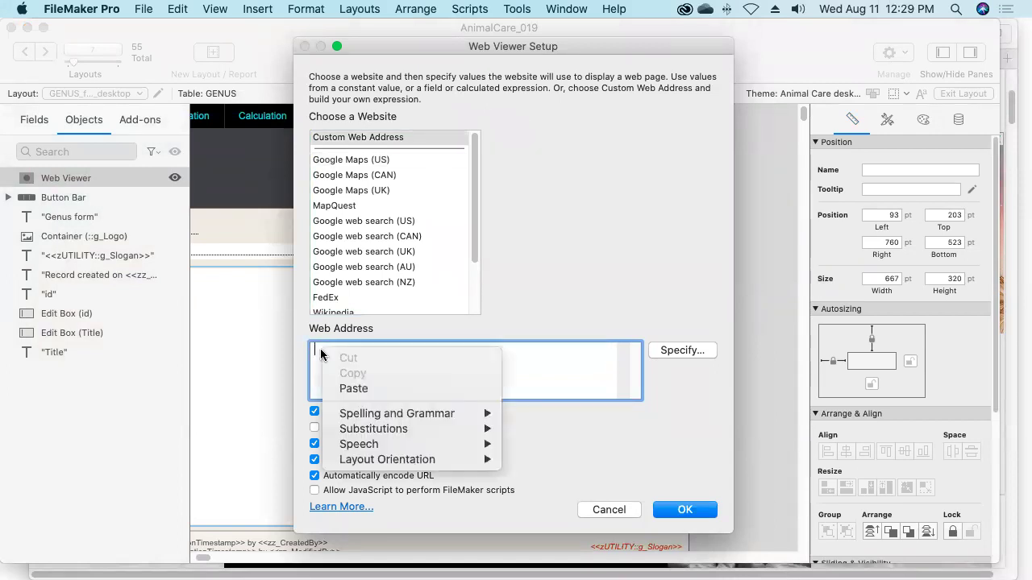
left_click(353, 390)
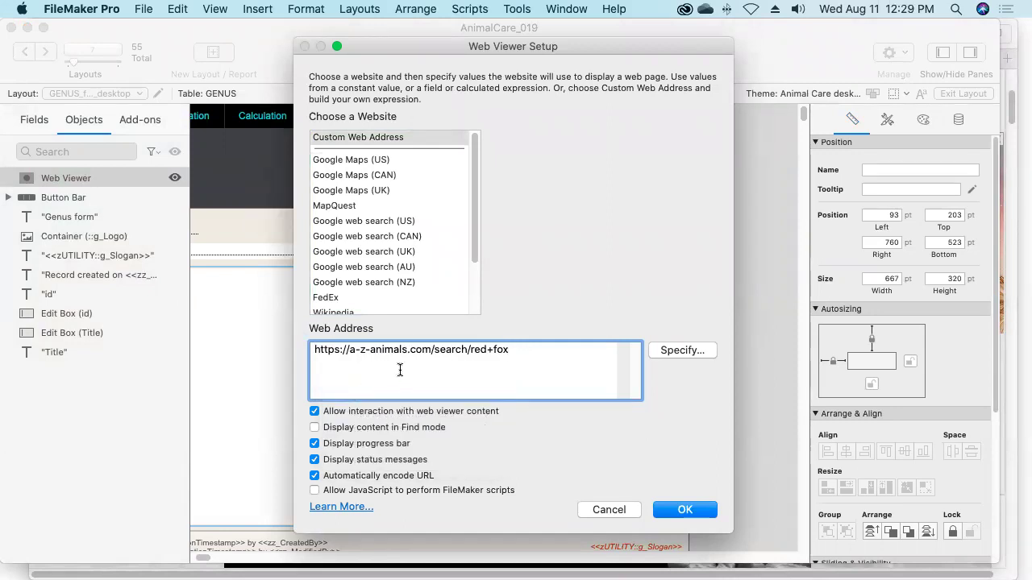
left_click(314, 352)
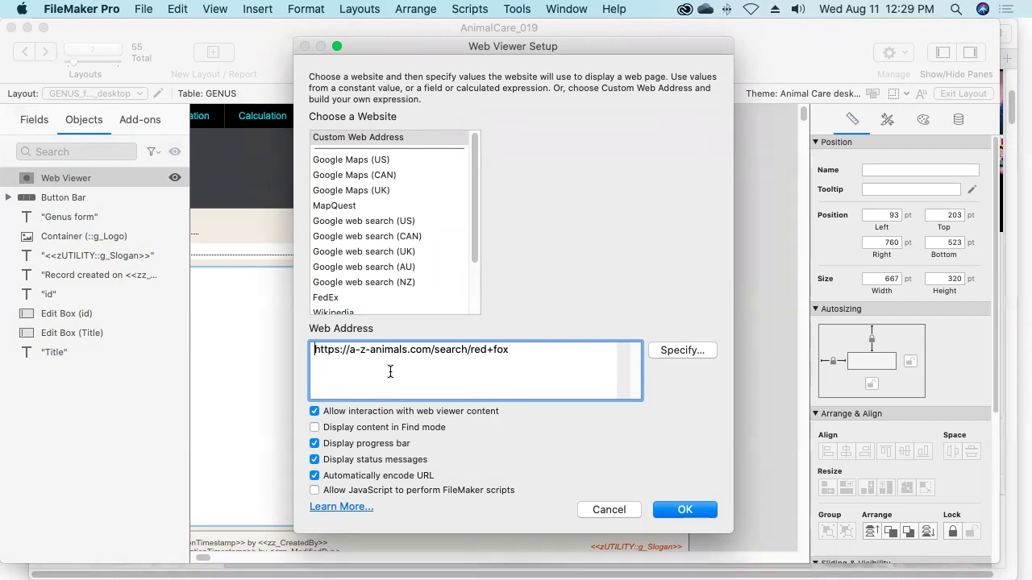
type("\"")
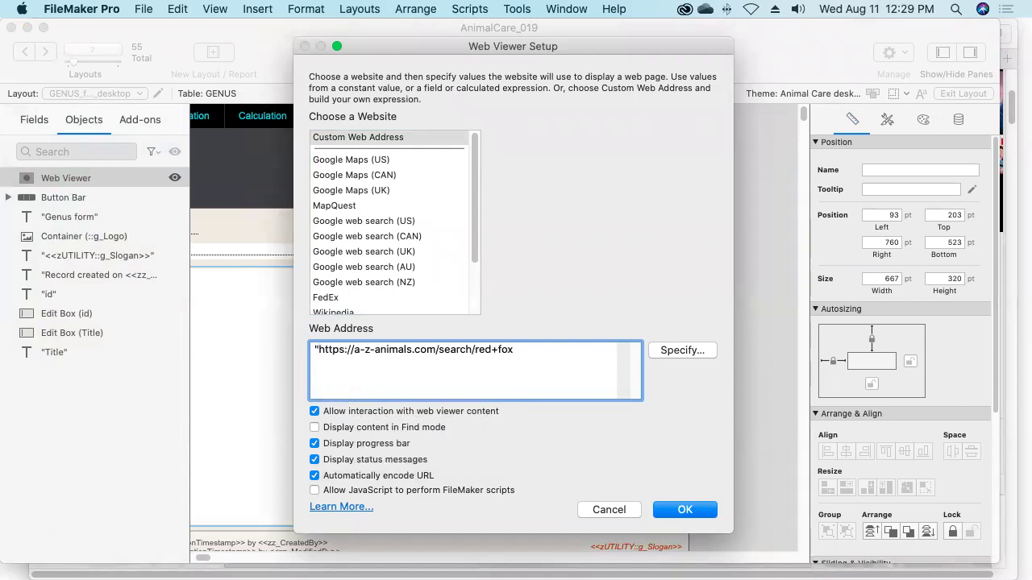
left_click(474, 351)
type("\" &")
left_click_drag(493, 350, 538, 349)
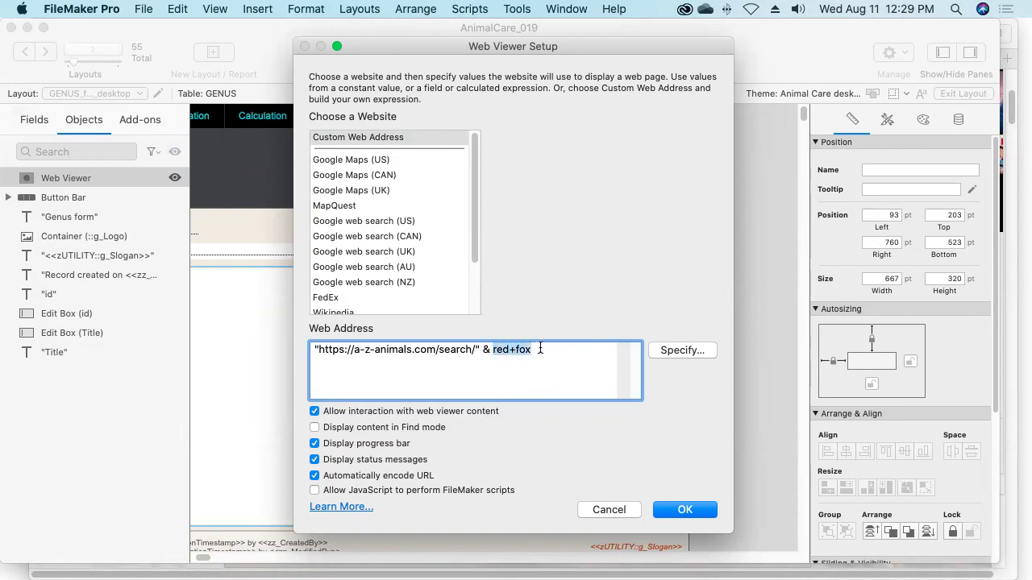
key("BackSpace")
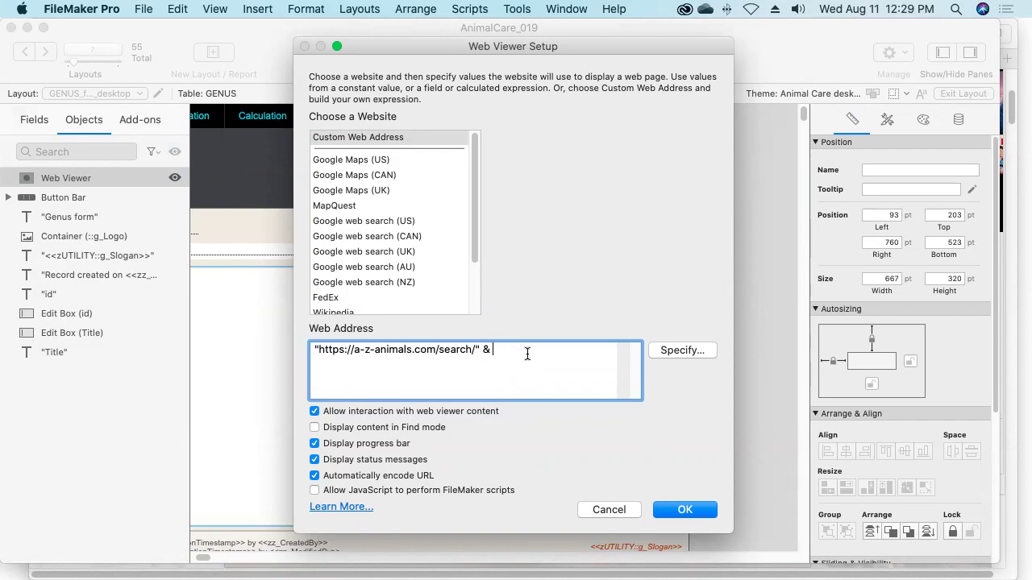
- Append the GENUS::Title field to the web address calculation and accept the web viewer setup
left_click(681, 349)
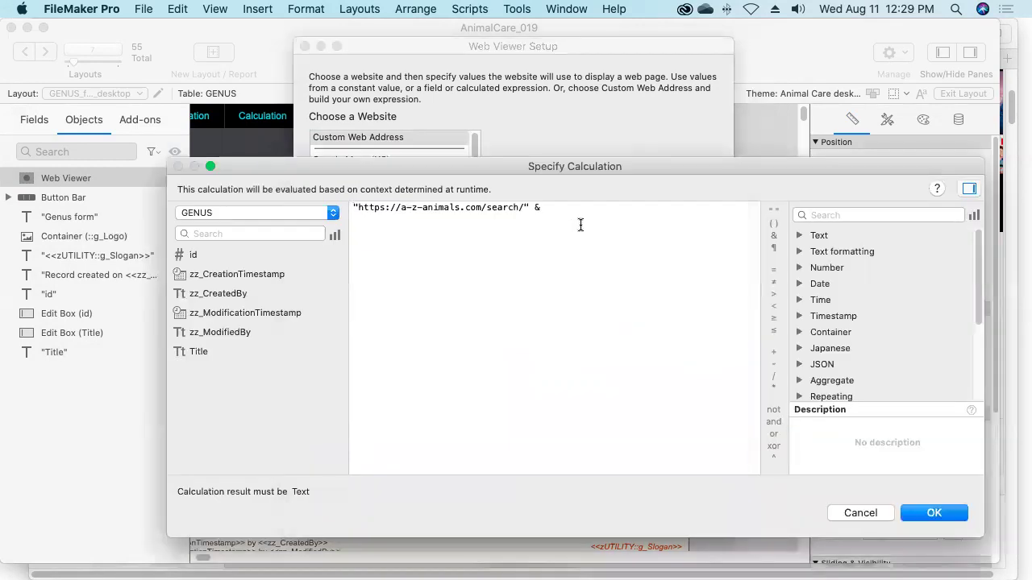
double_click(199, 352)
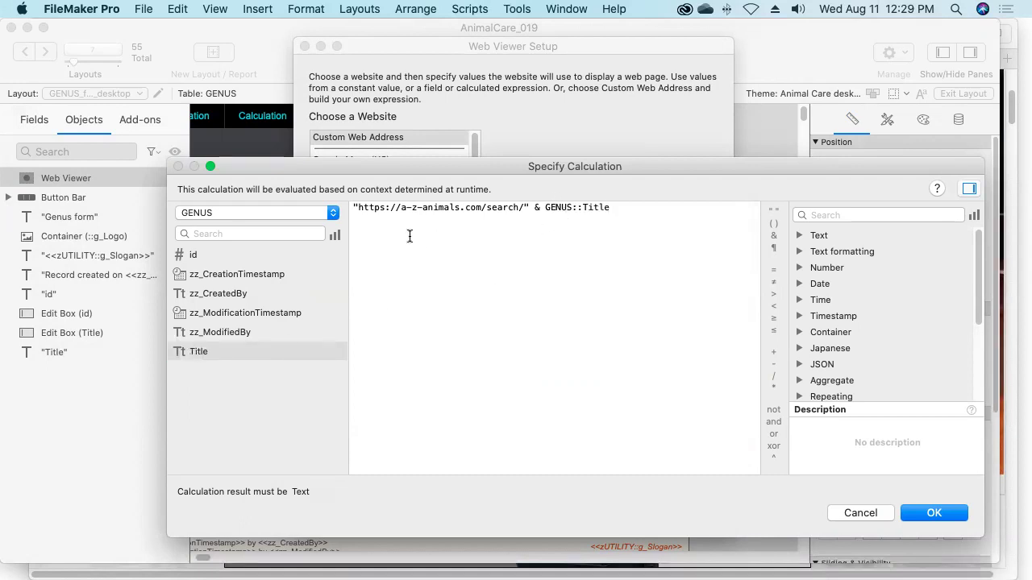
left_click_drag(353, 207, 633, 207)
left_click(633, 206)
left_click(927, 514)
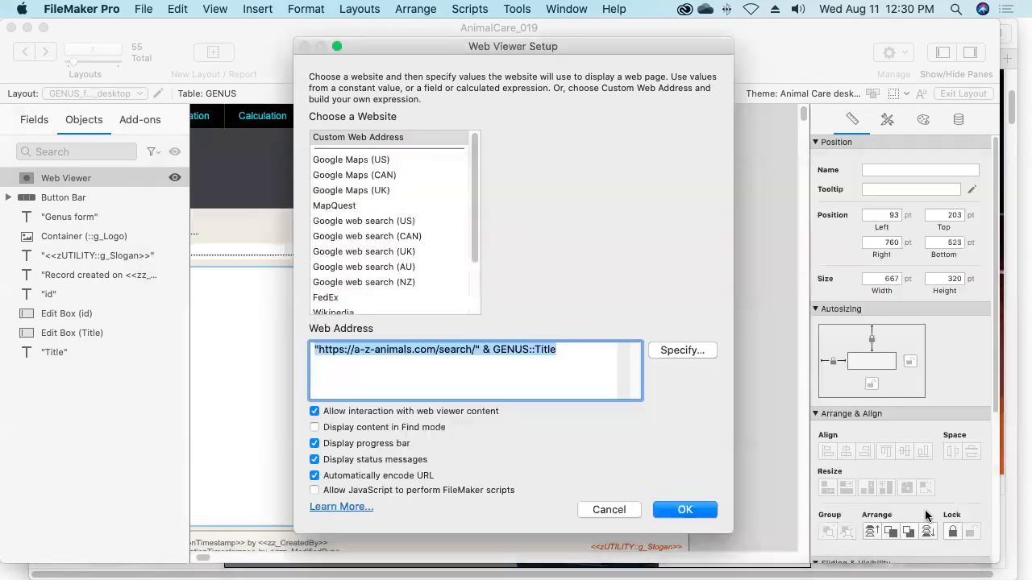
left_click(685, 511)
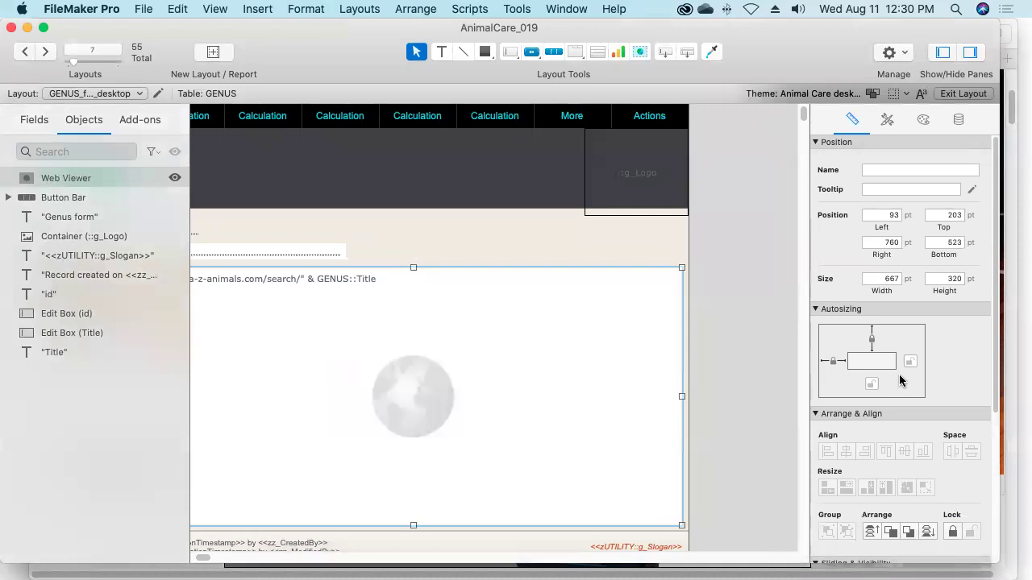
- Anchor the web viewer to the right and bottom edges as well, then exit layout editing and save the changes
left_click(909, 362)
left_click(872, 384)
left_click(963, 93)
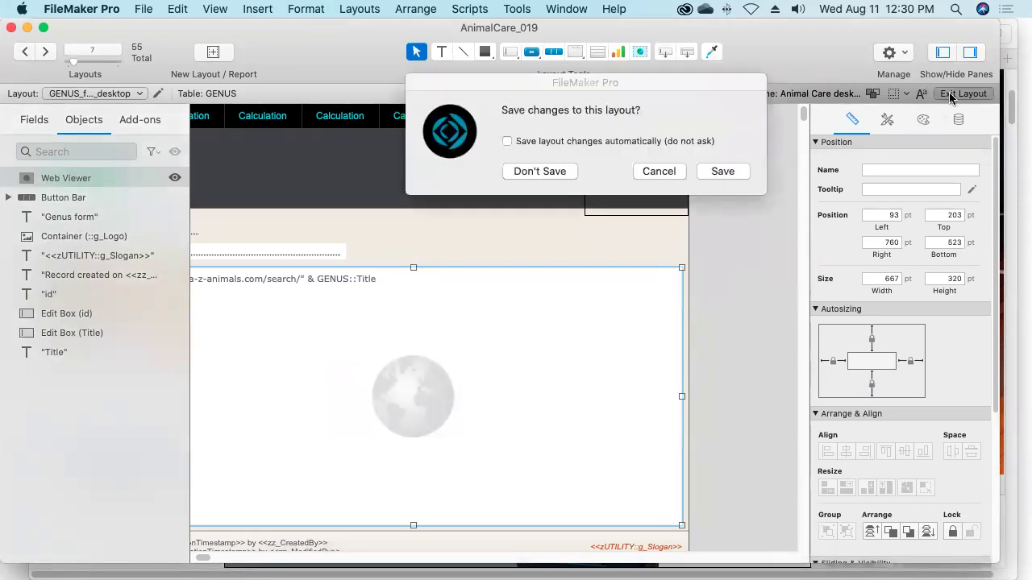
left_click(730, 176)
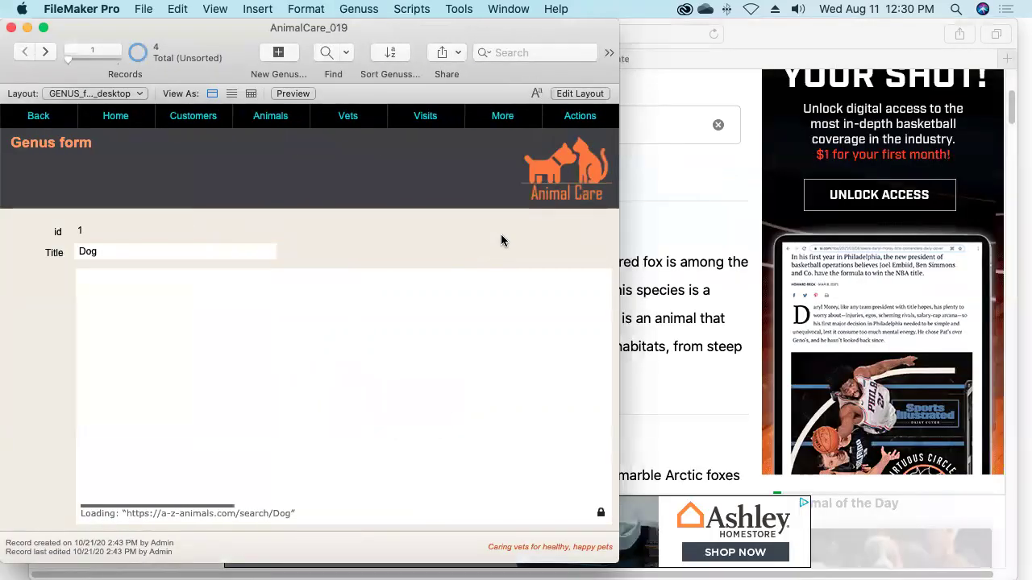
- Close the Safari window with the red fox results and enlarge the FileMaker Pro window to nearly fill the screen
left_click(778, 35)
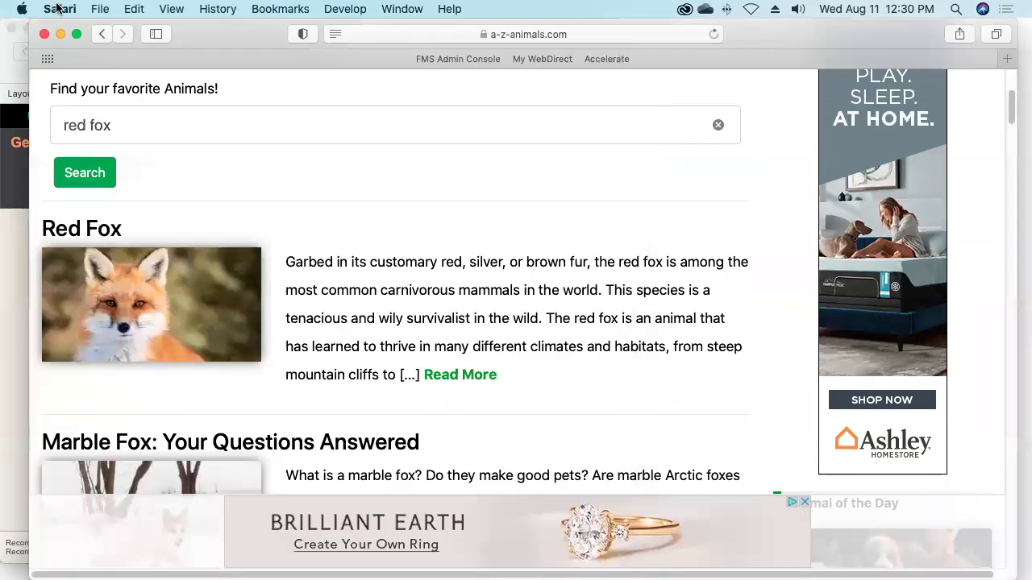
left_click(44, 34)
left_click(235, 35)
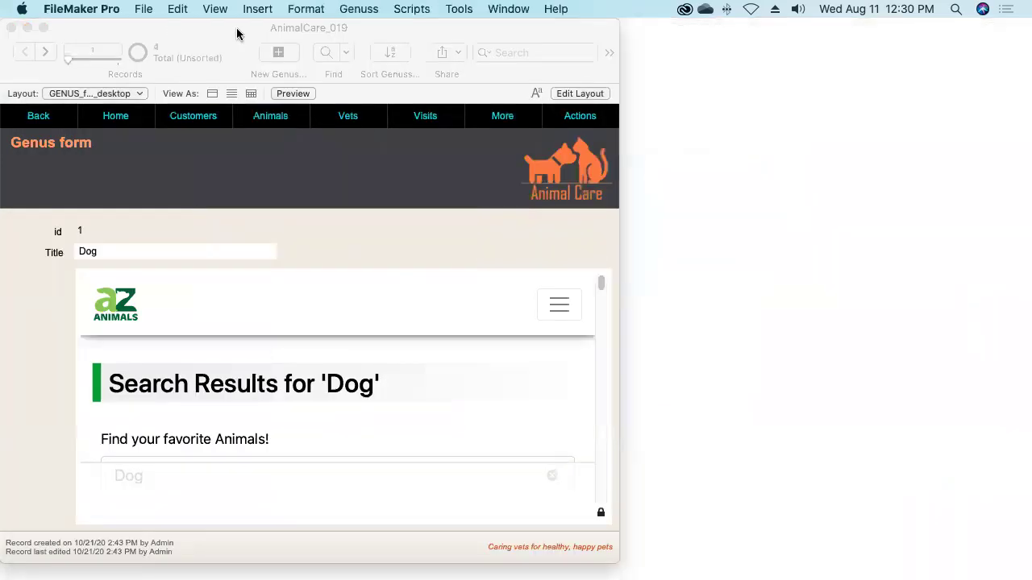
left_click_drag(623, 546, 1030, 573)
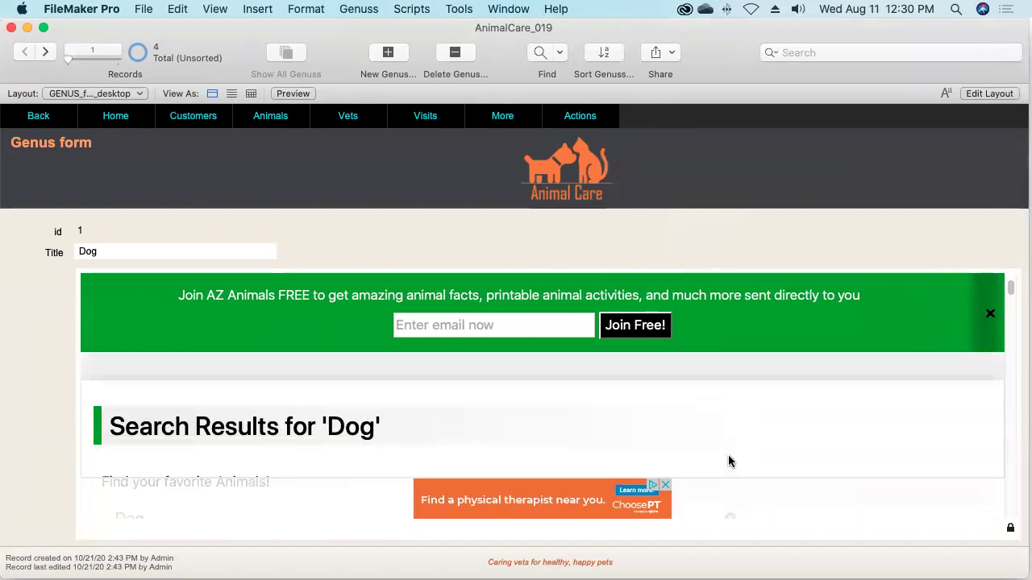
- Examine the a-z-animals search results in the web viewer for the Dog and Cat records, closing the newsletter banner on Cat
scroll(730, 459, "down", 3)
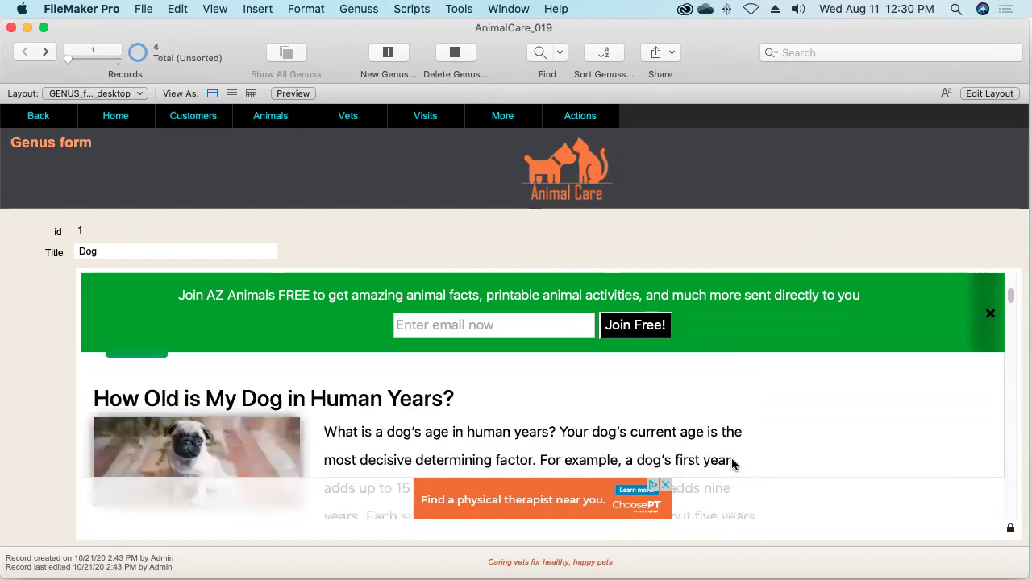
scroll(731, 460, "down", 5)
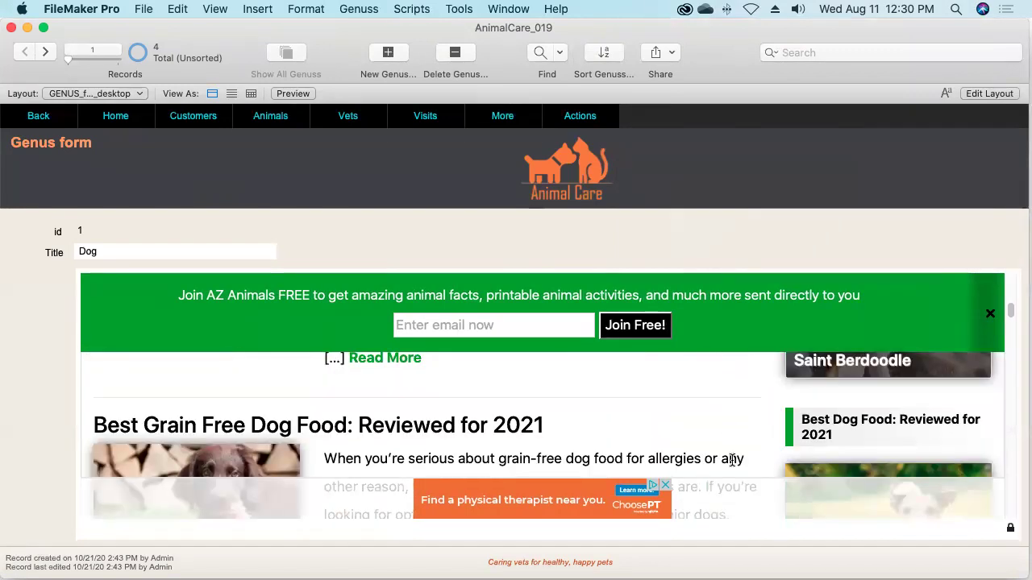
left_click(45, 52)
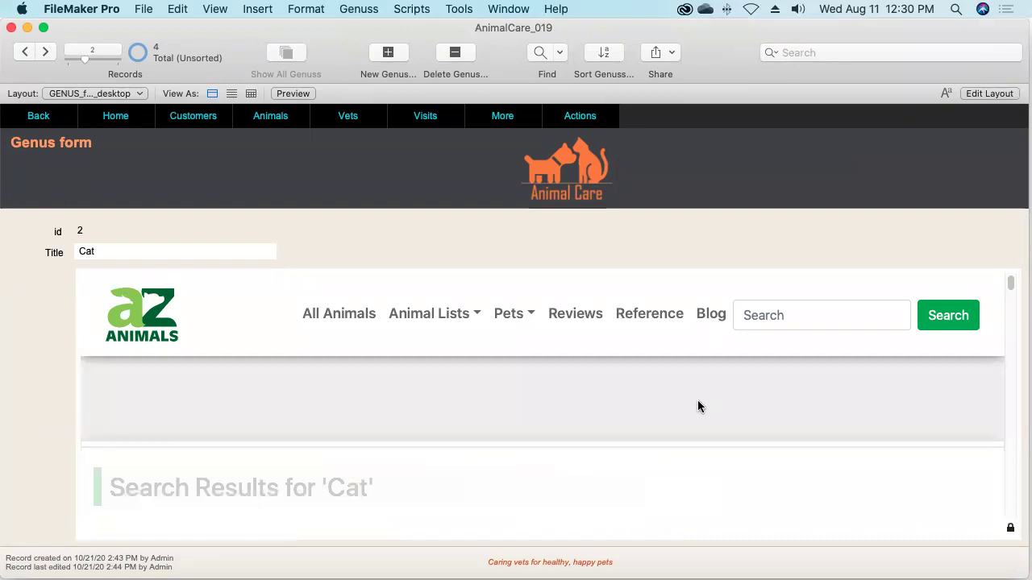
scroll(699, 405, "down", 3)
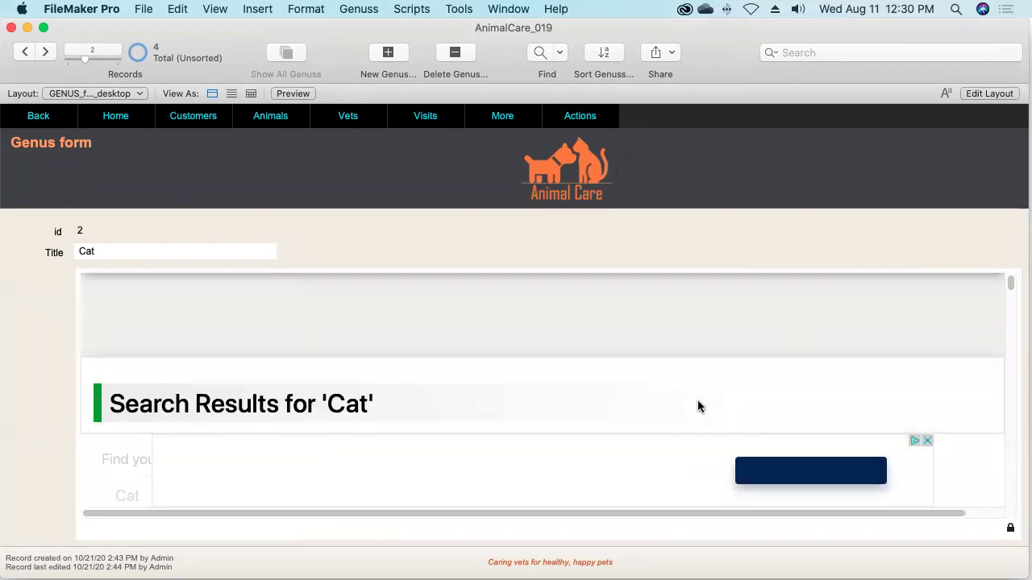
scroll(698, 406, "down", 5)
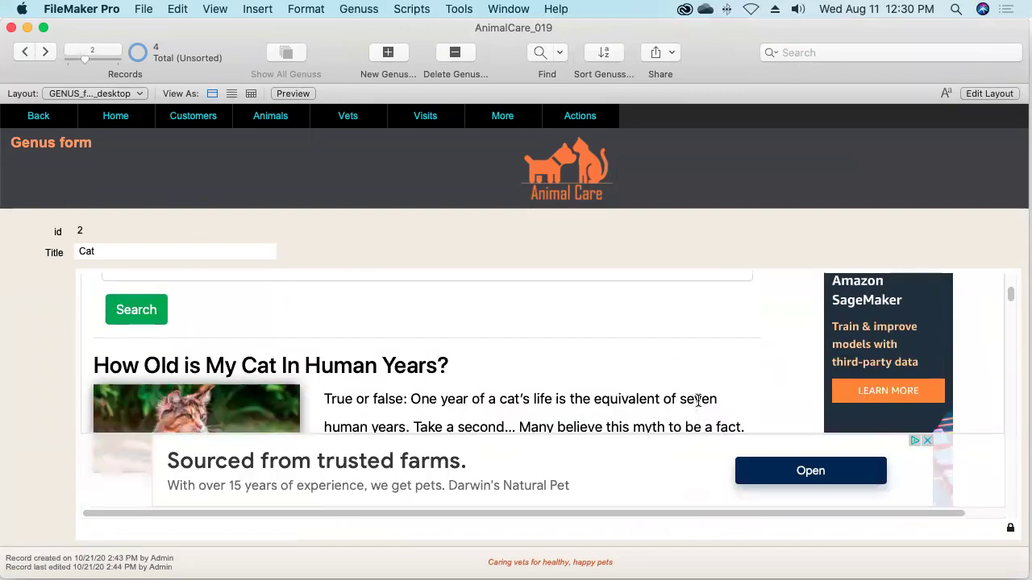
scroll(699, 405, "down", 1)
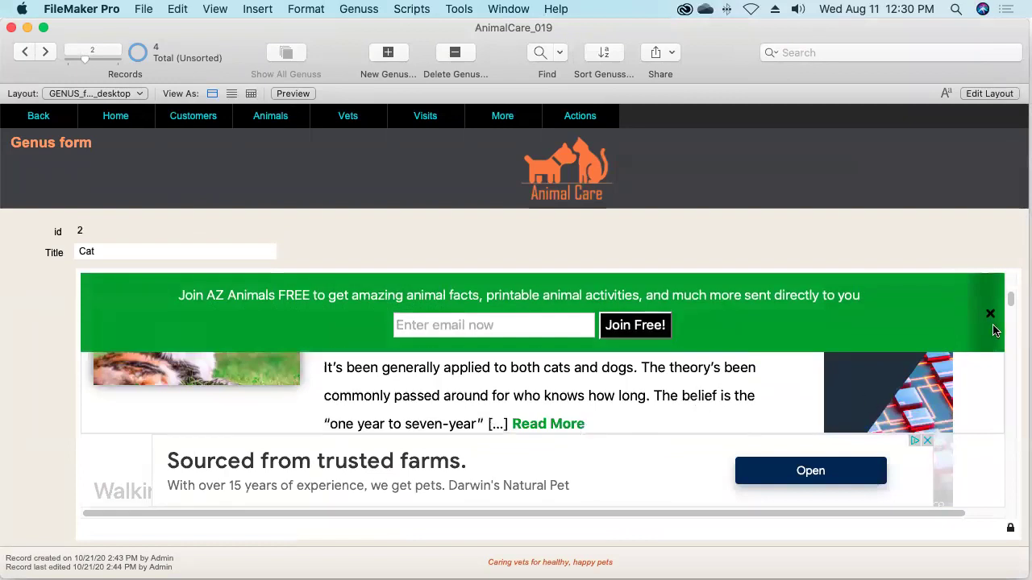
left_click(993, 317)
scroll(613, 408, "down", 5)
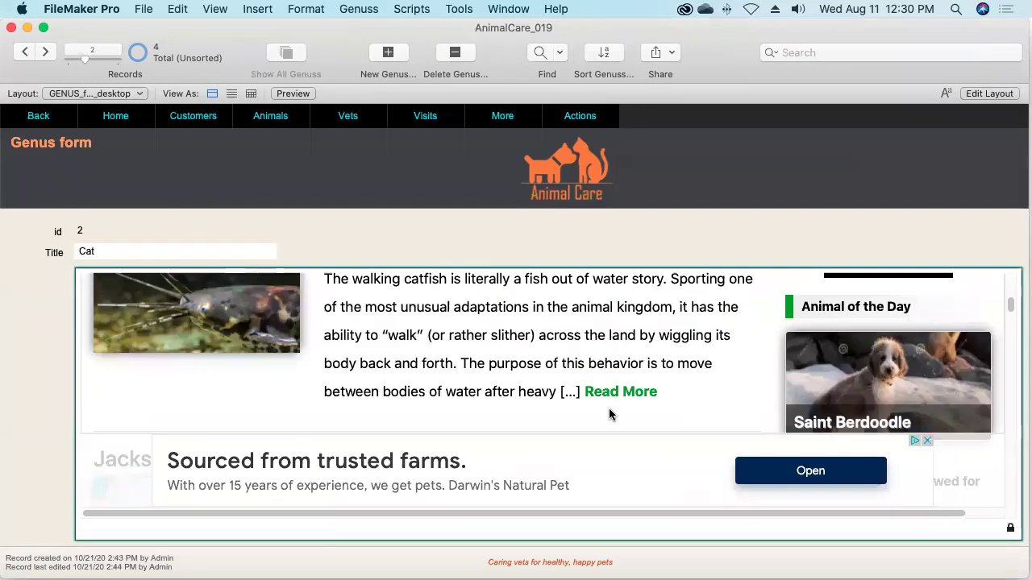
scroll(608, 409, "down", 1)
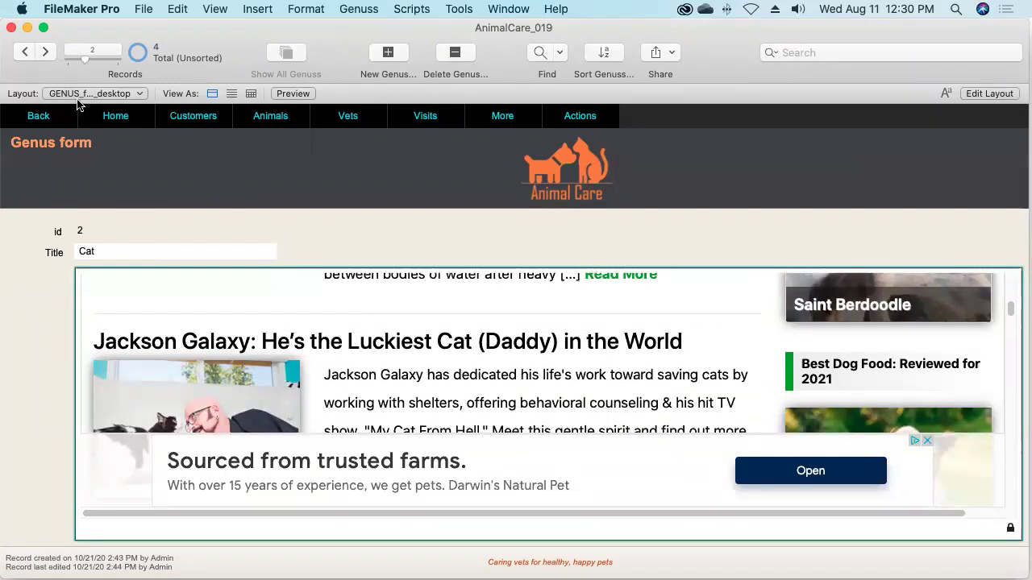
- Go to the Bird record and look through its search results in the web viewer
left_click(45, 53)
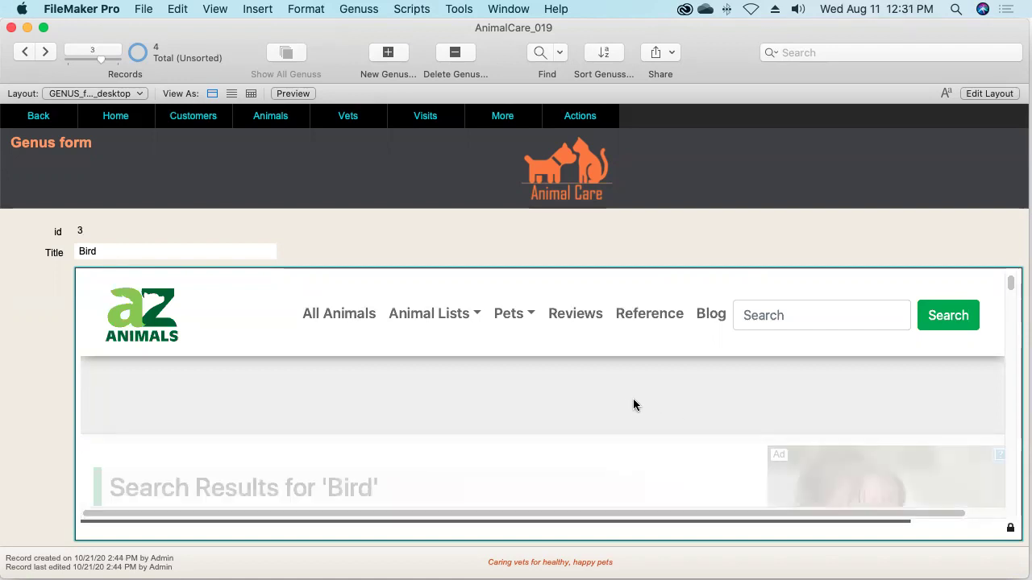
scroll(633, 404, "down", 4)
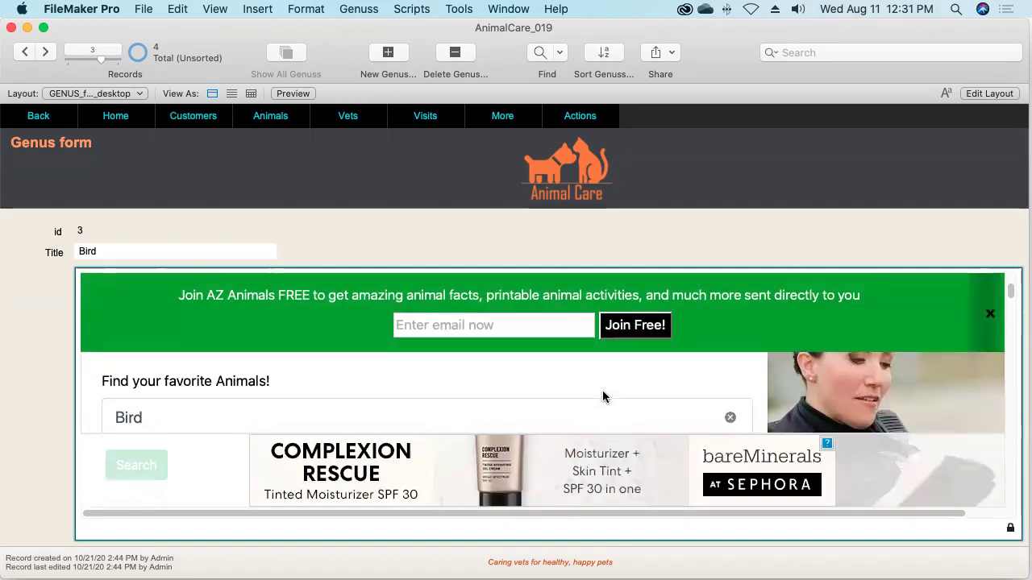
scroll(602, 391, "down", 5)
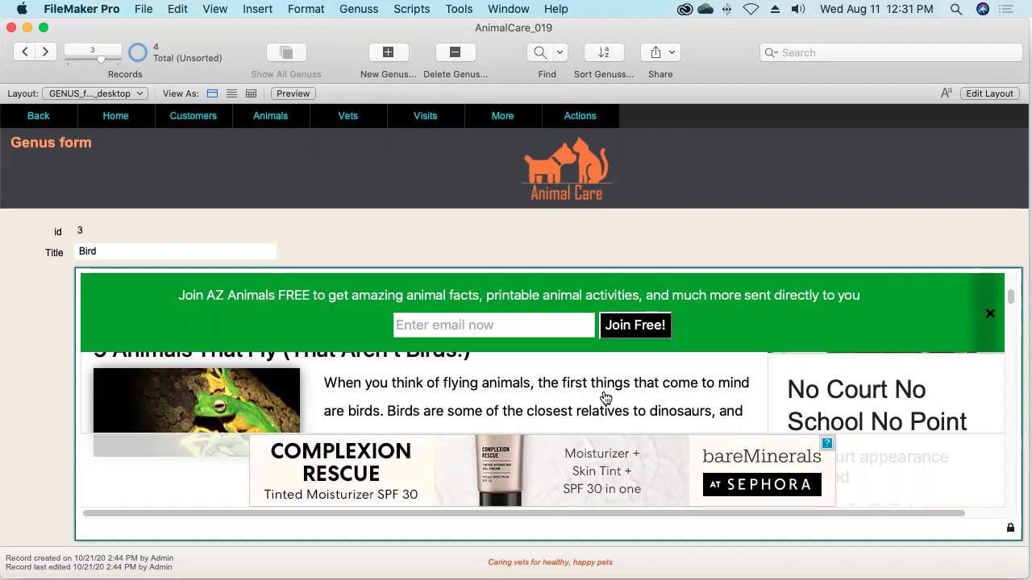
left_click(605, 398)
key("super+n")
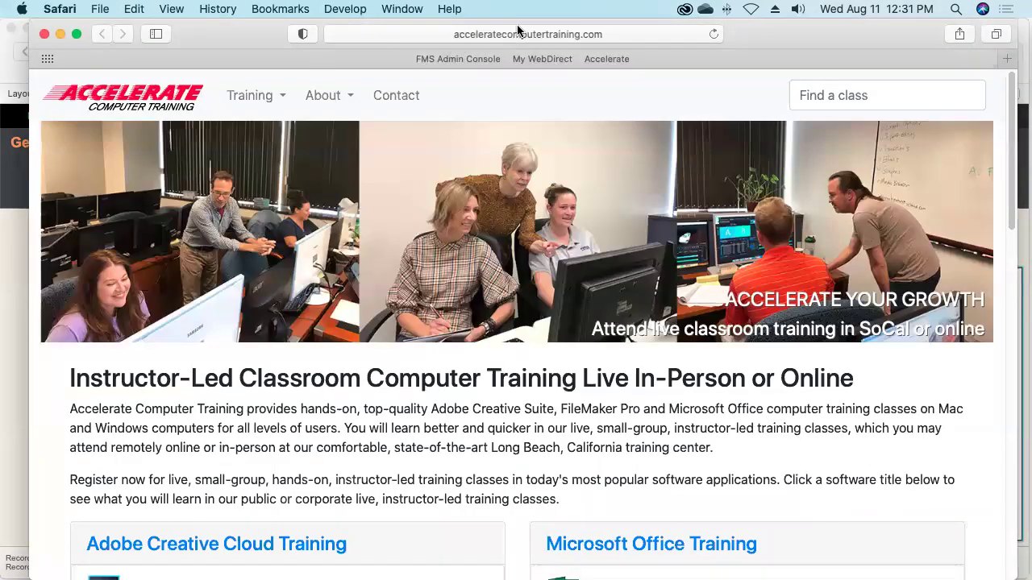
left_click(518, 33)
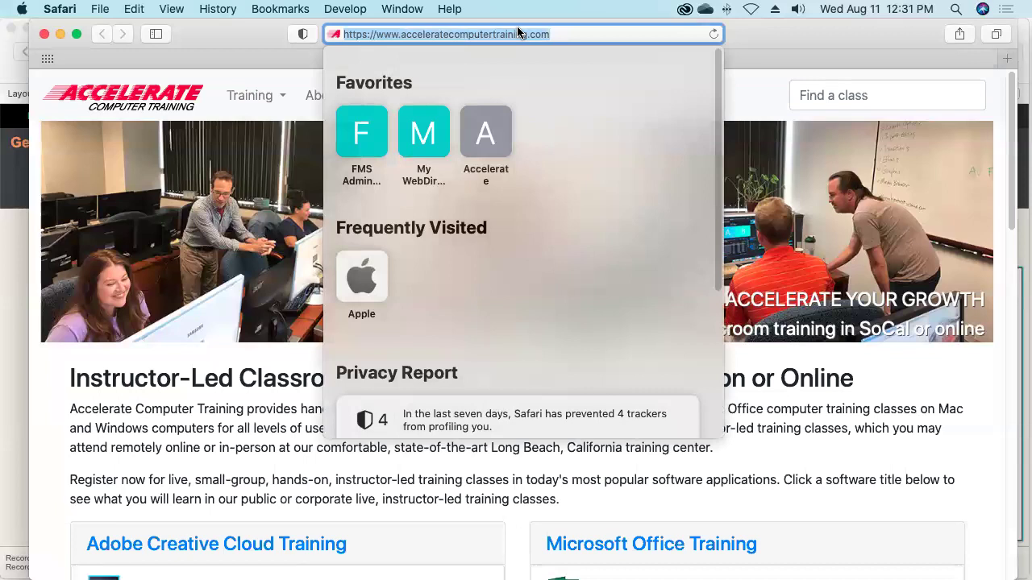
key("BackSpace")
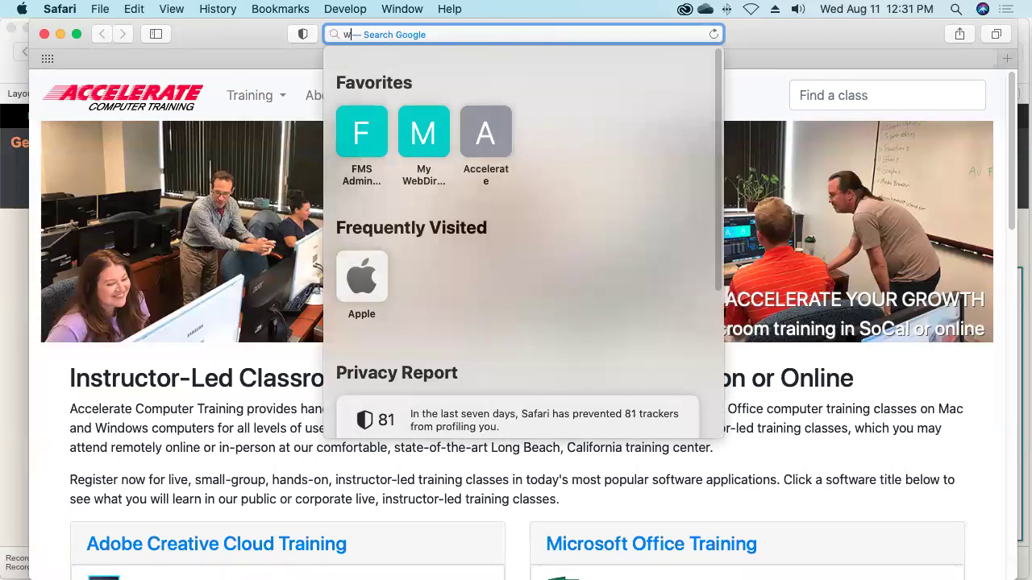
type("www")
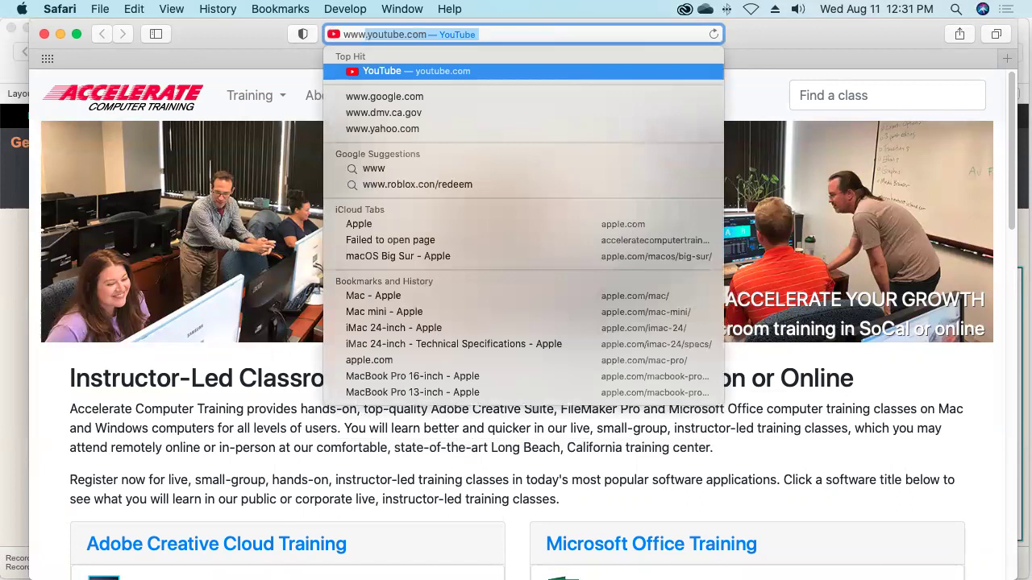
type(".i")
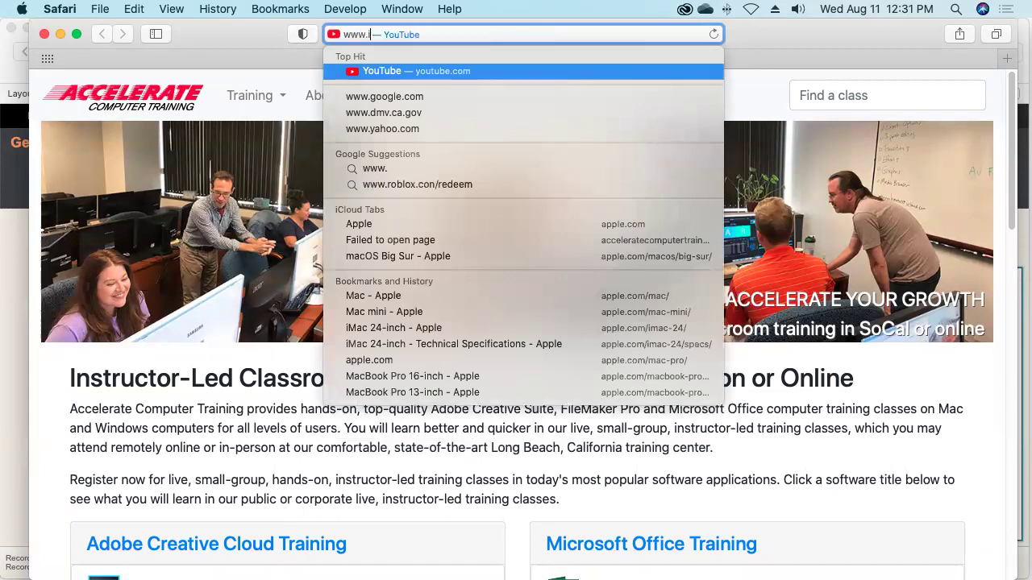
type("tis")
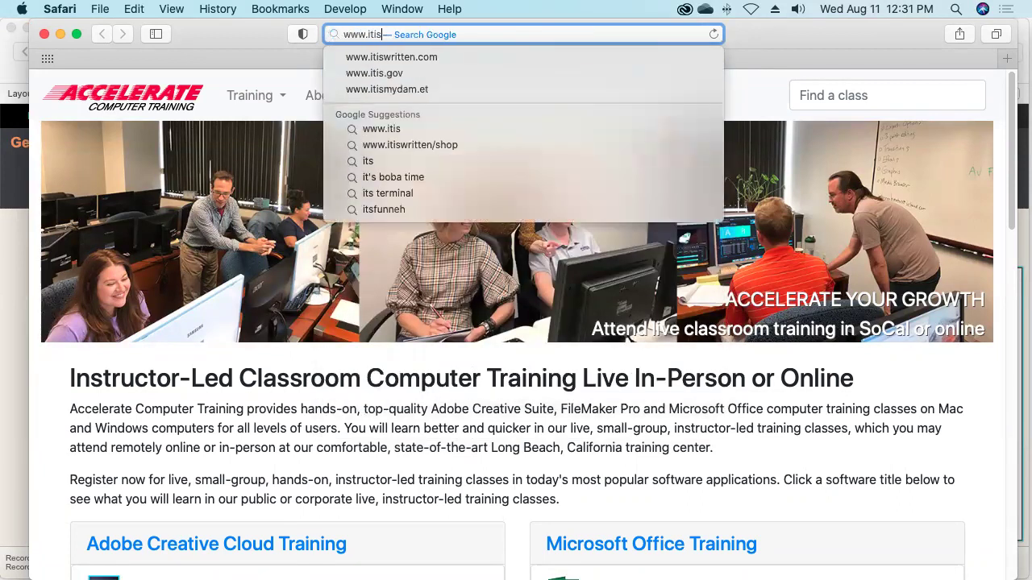
type(".gov")
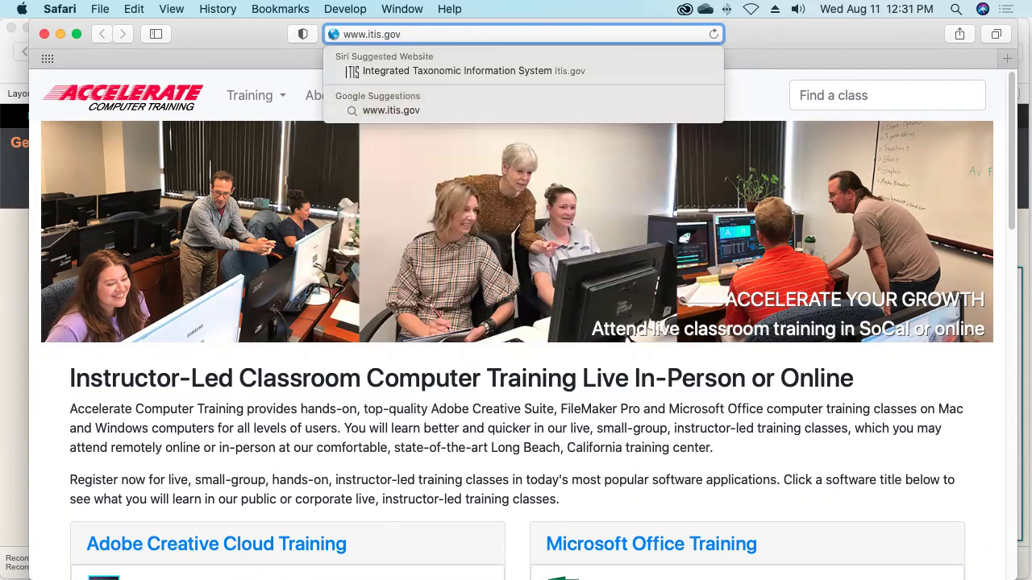
key("Return")
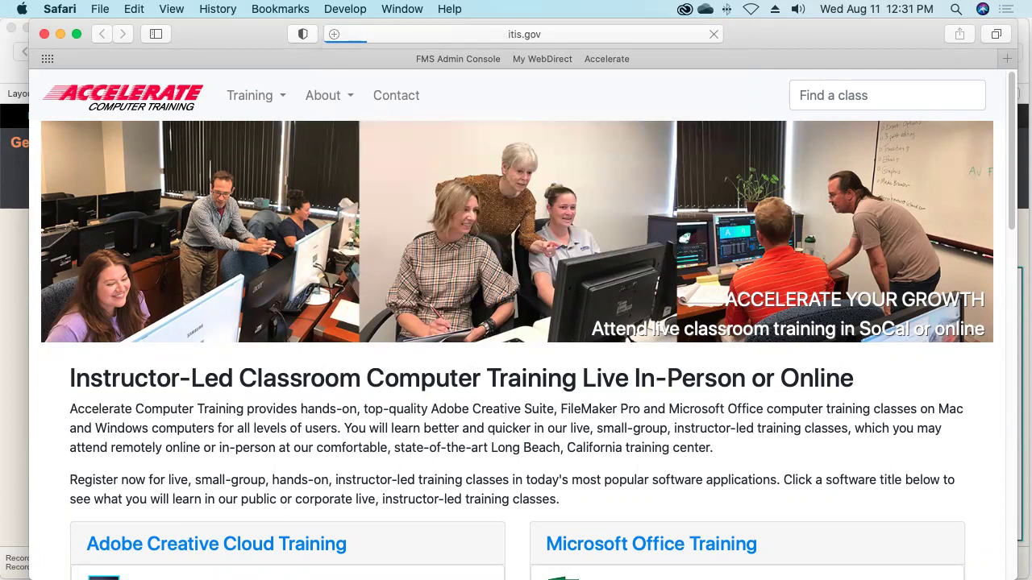
- Widen the Safari window to fill the screen and search ITIS for common names containing "bird" in the Animal kingdom
left_click_drag(751, 37, 721, 38)
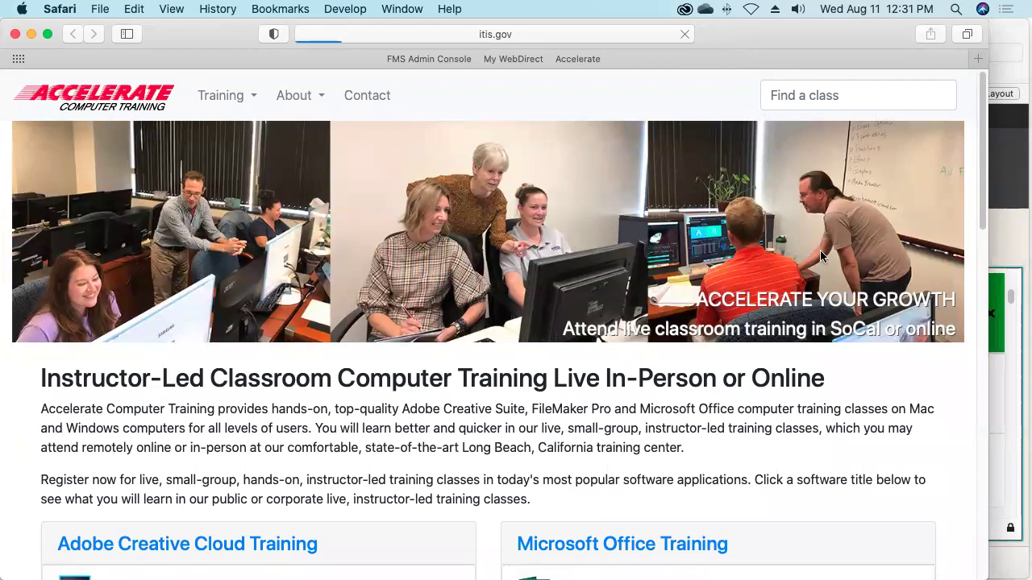
double_click(988, 458)
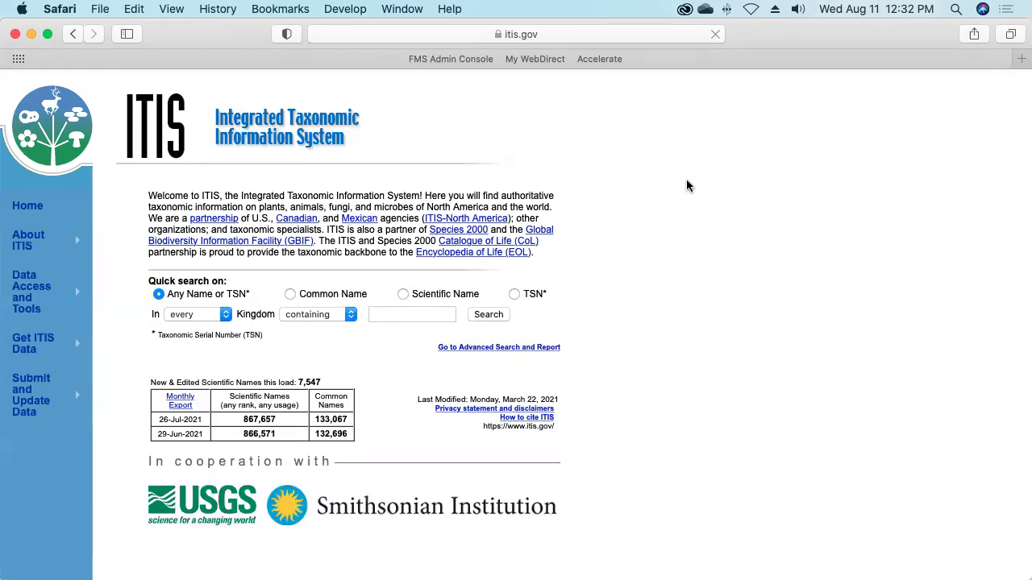
left_click(290, 296)
left_click(216, 320)
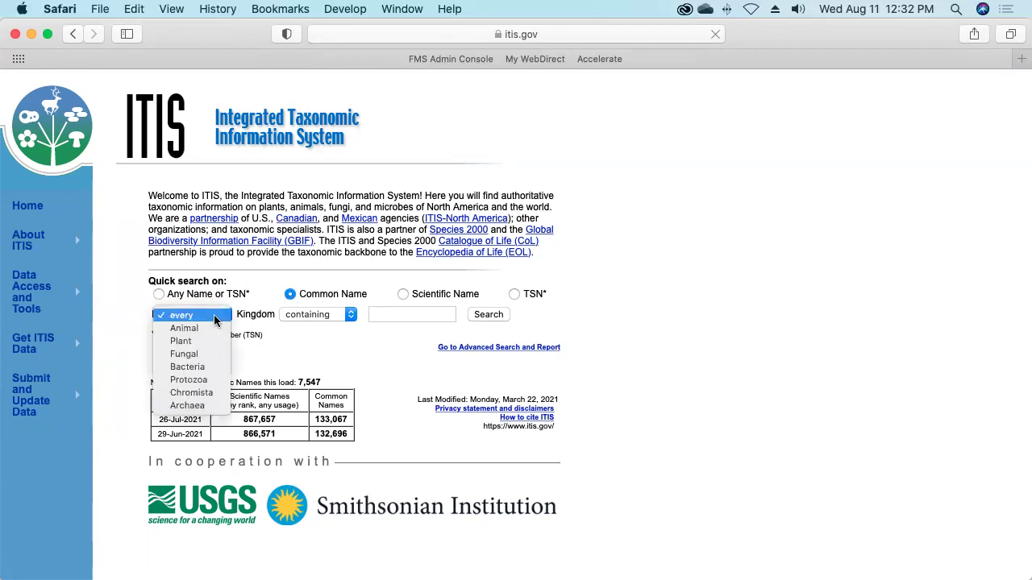
left_click(202, 328)
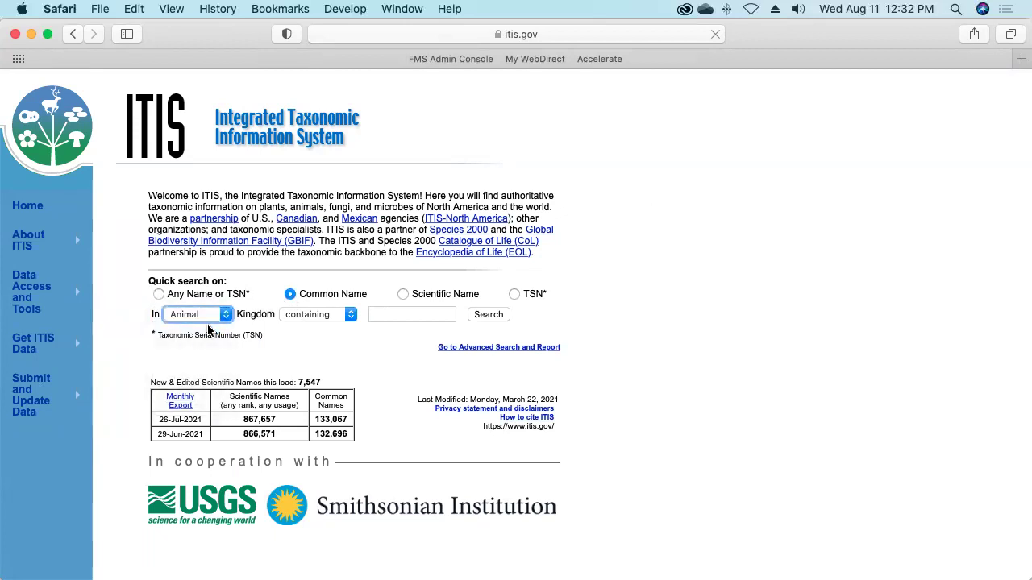
left_click(403, 315)
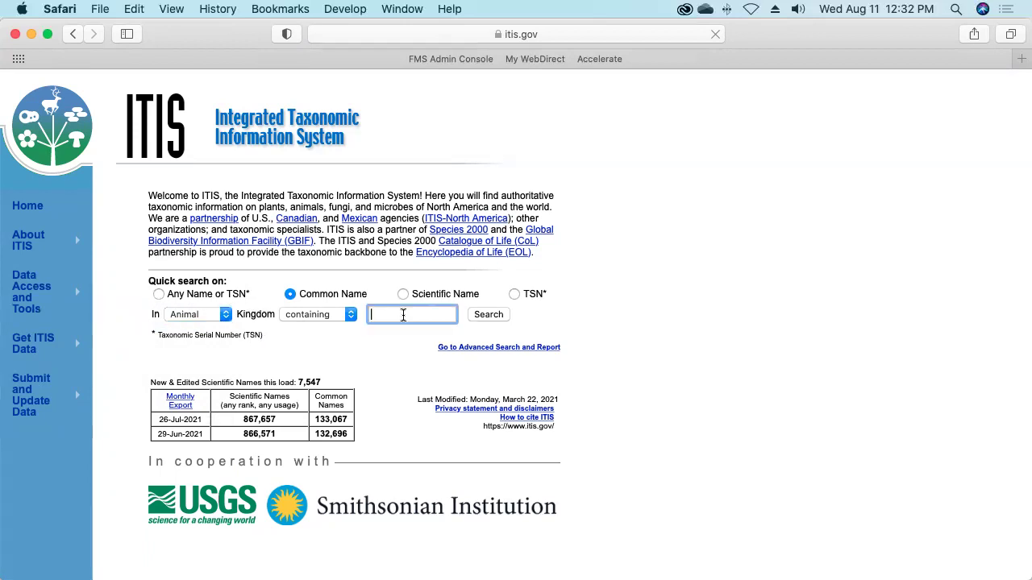
type("bird")
left_click(487, 316)
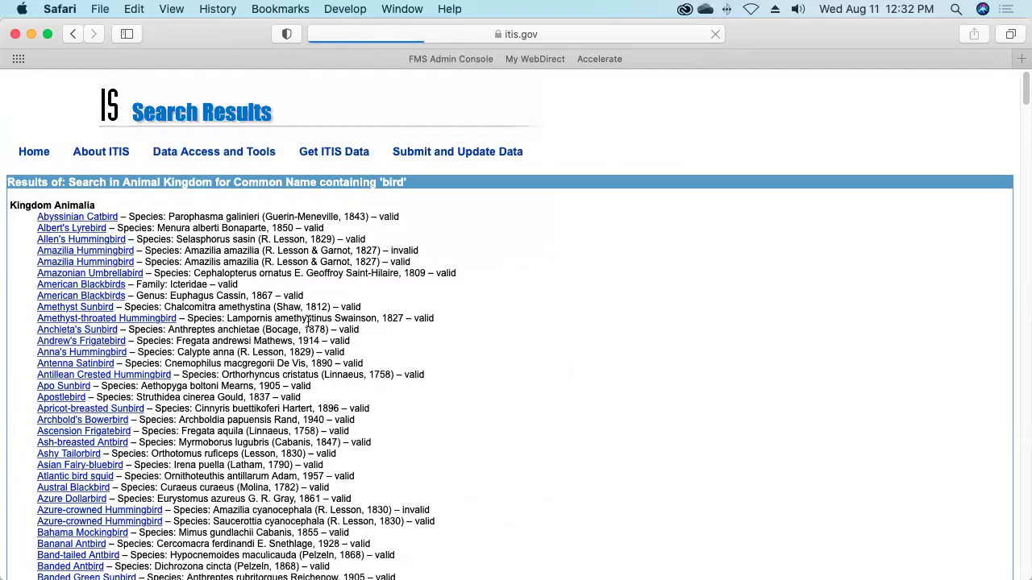
- Look through the ITIS search results for "bird" and return to the start of the list
scroll(309, 323, "down", 5)
scroll(309, 321, "down", 20)
scroll(310, 321, "up", 20)
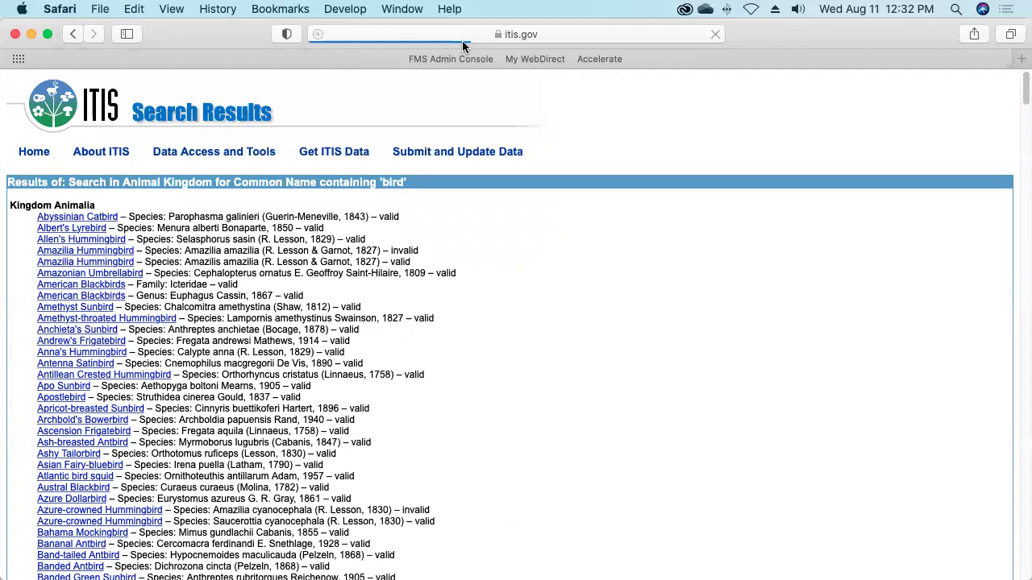
- Examine the full web address of the ITIS results page for the search term
left_click(587, 35)
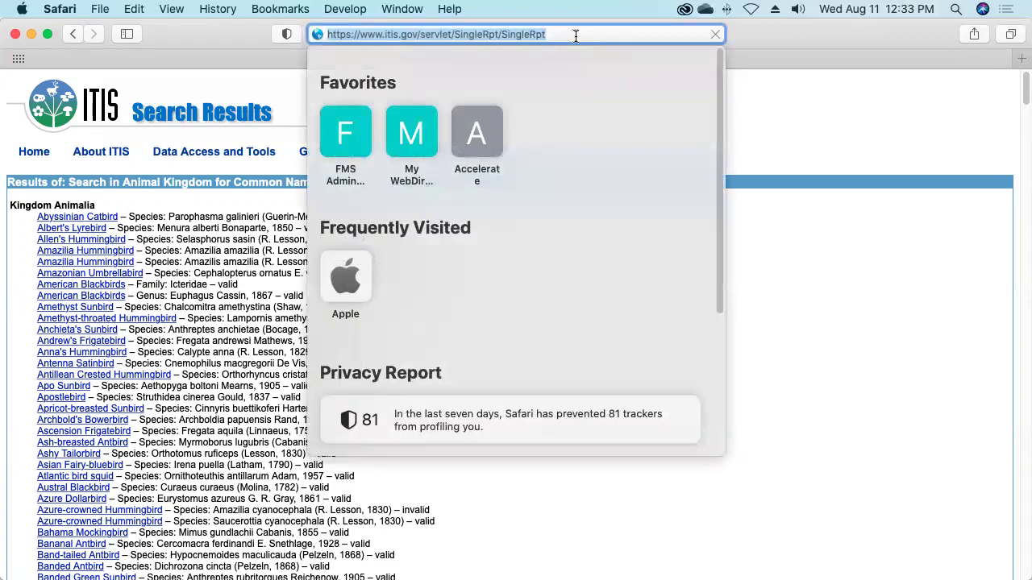
left_click(574, 36)
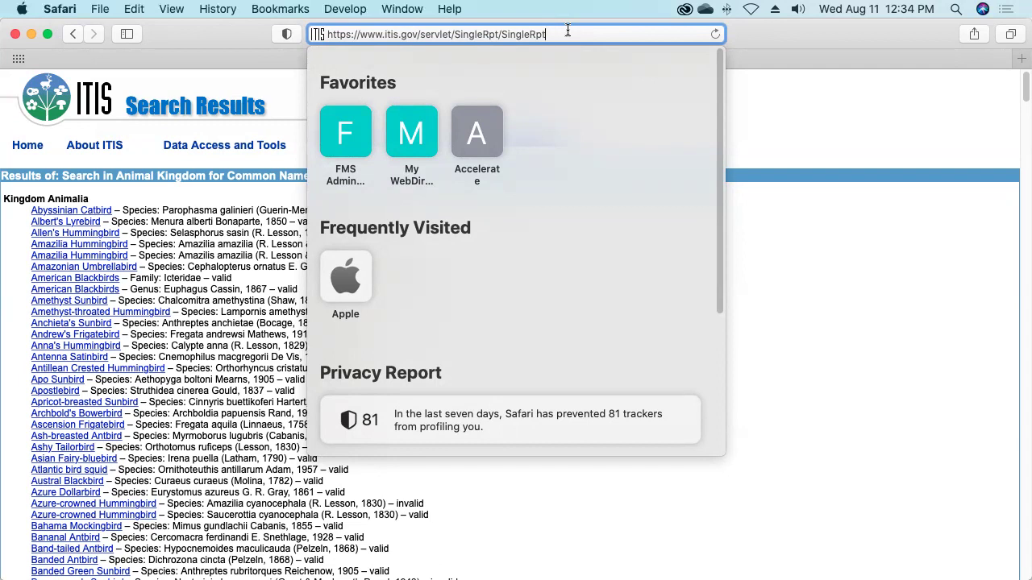
left_click(818, 98)
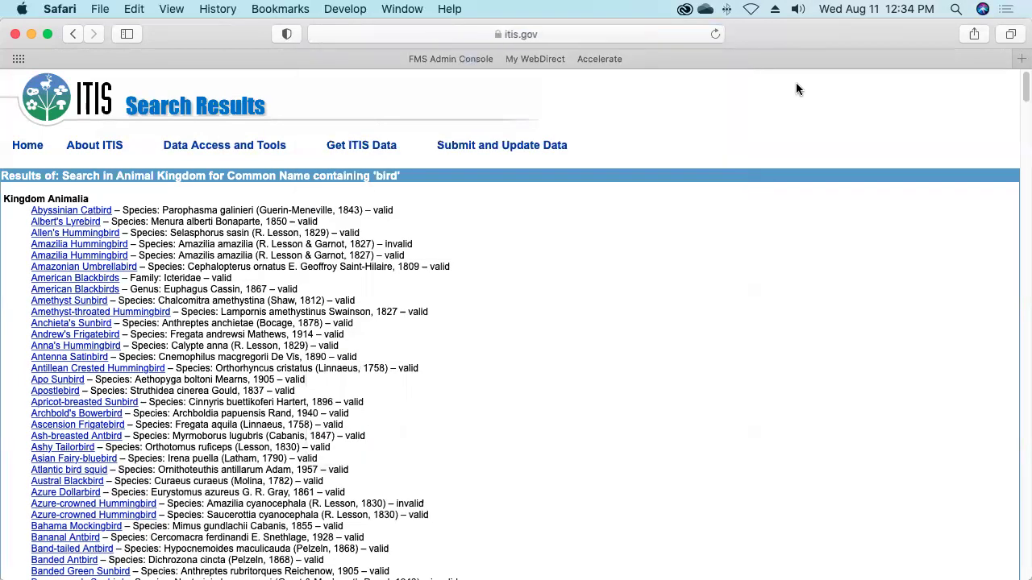
left_click(588, 33)
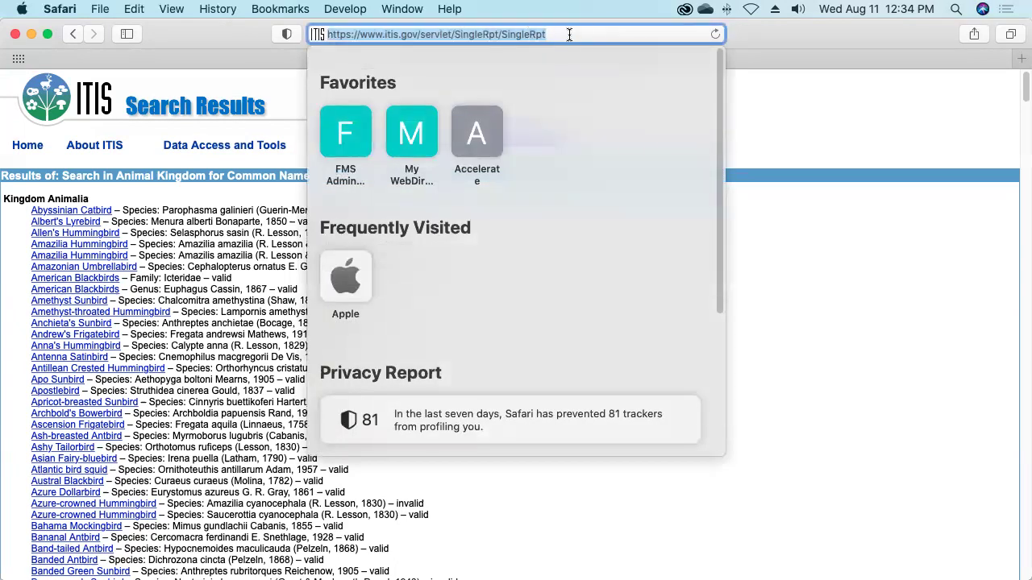
left_click(569, 34)
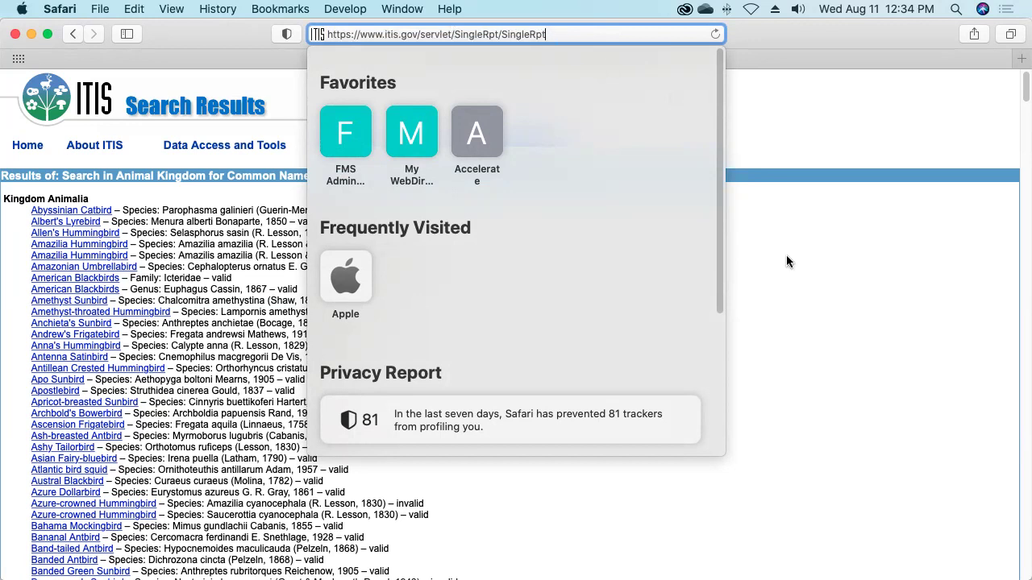
left_click(848, 260)
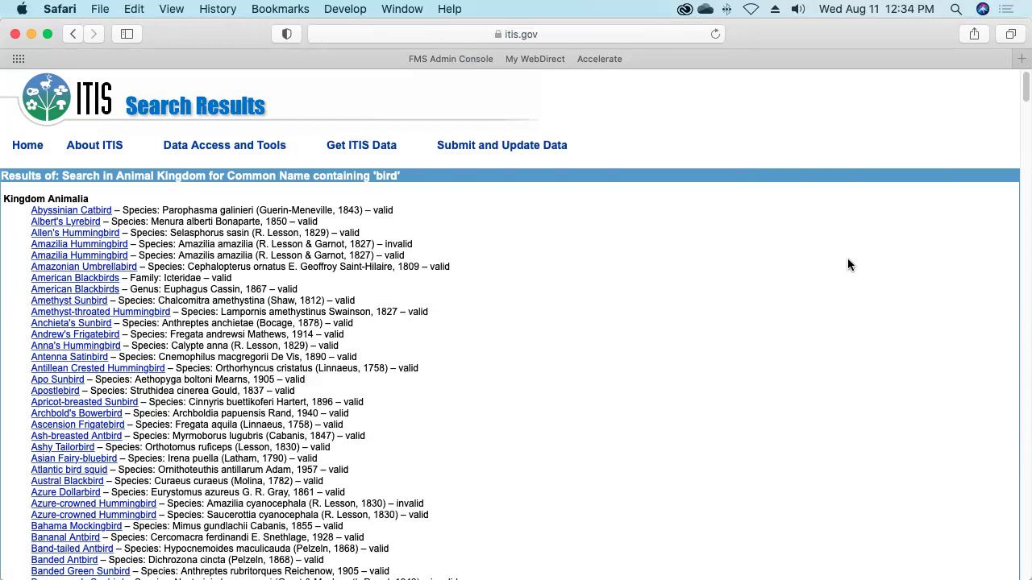
- Switch from Safari through FileMaker Pro to the presentation slide show
key("super+Tab")
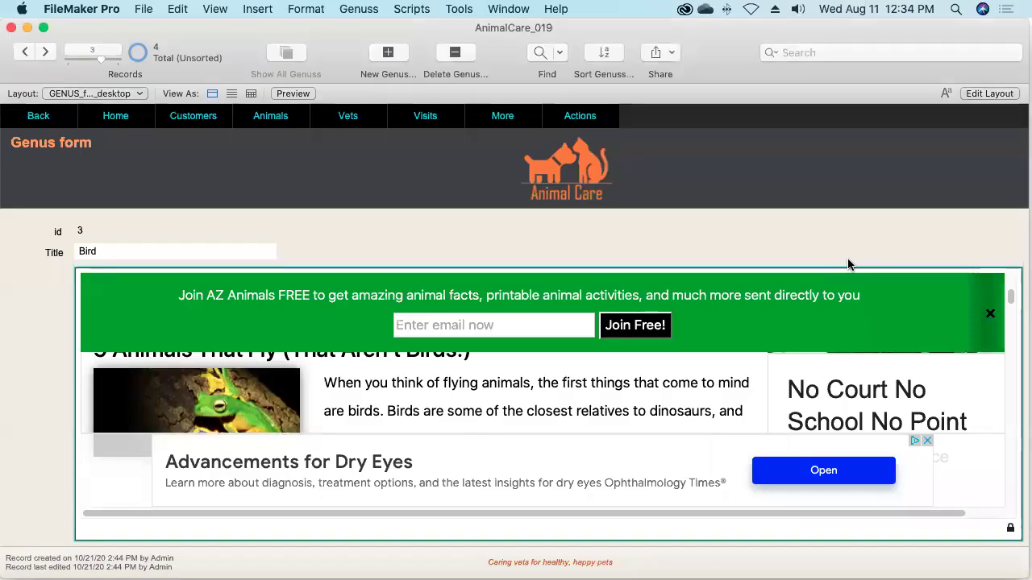
key("super+Tab")
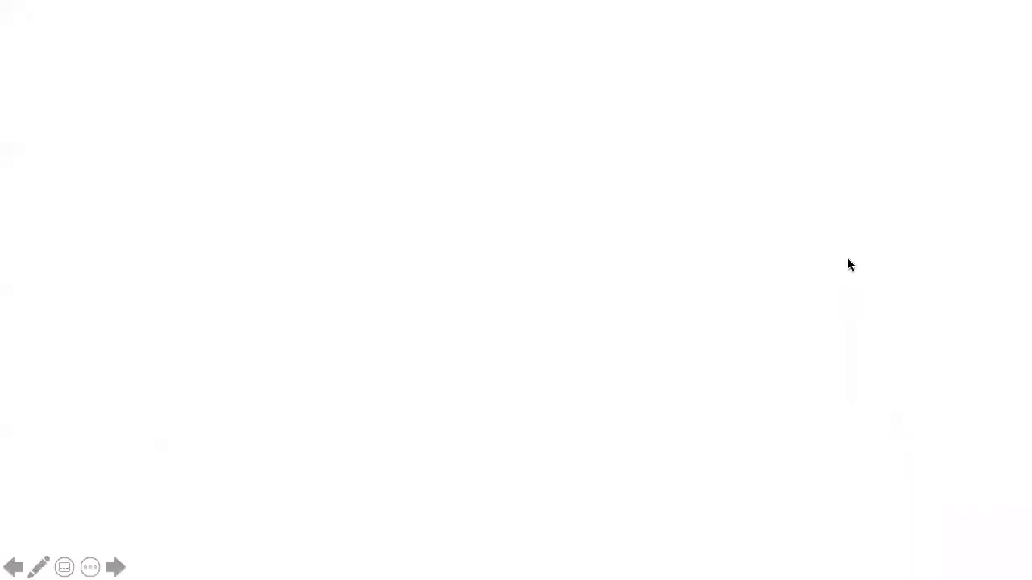